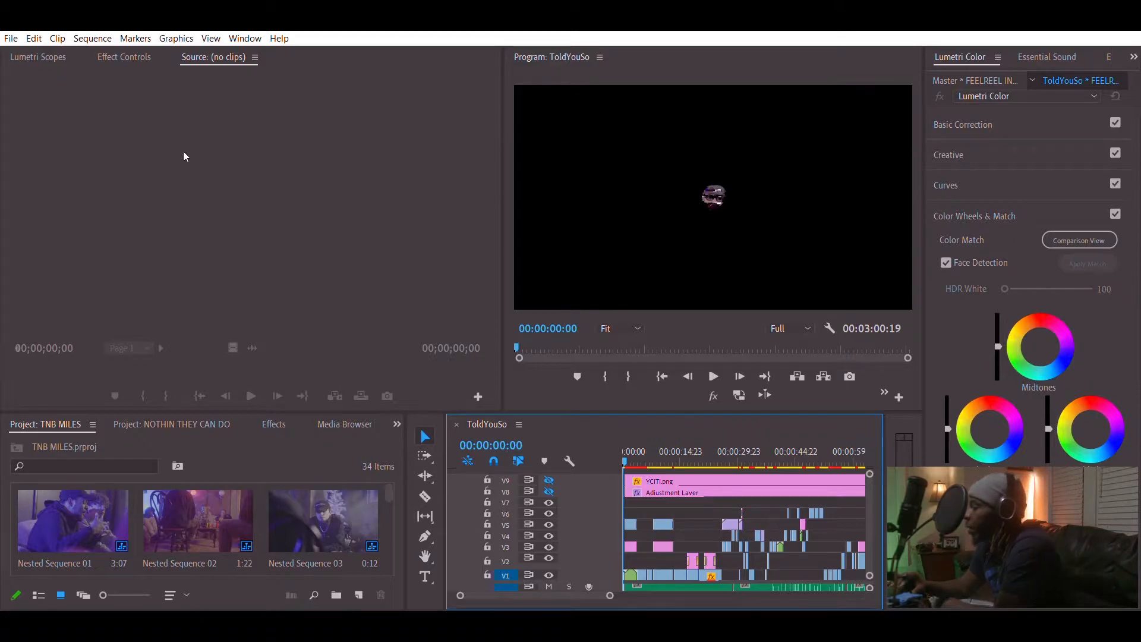
# Play the ToldYouSo sequence from its start through the intro logo and opening shots, stopping on the C0308.MP4 clip.
pyautogui.moveTo(646, 432); pyautogui.dragTo(617, 438)
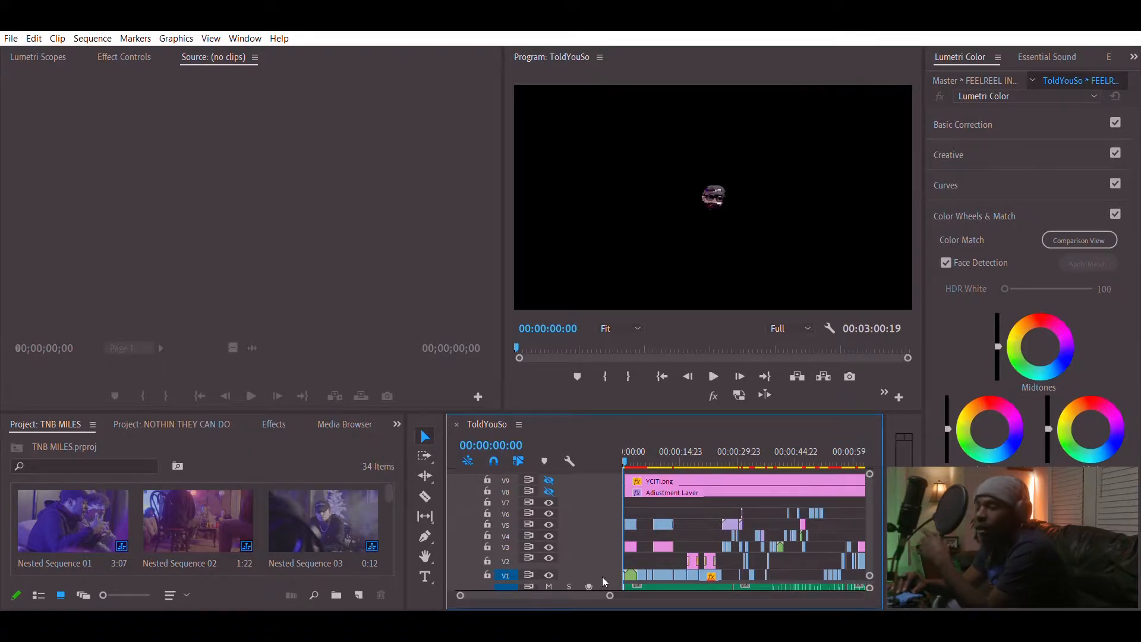
pyautogui.moveTo(610, 595); pyautogui.dragTo(539, 589)
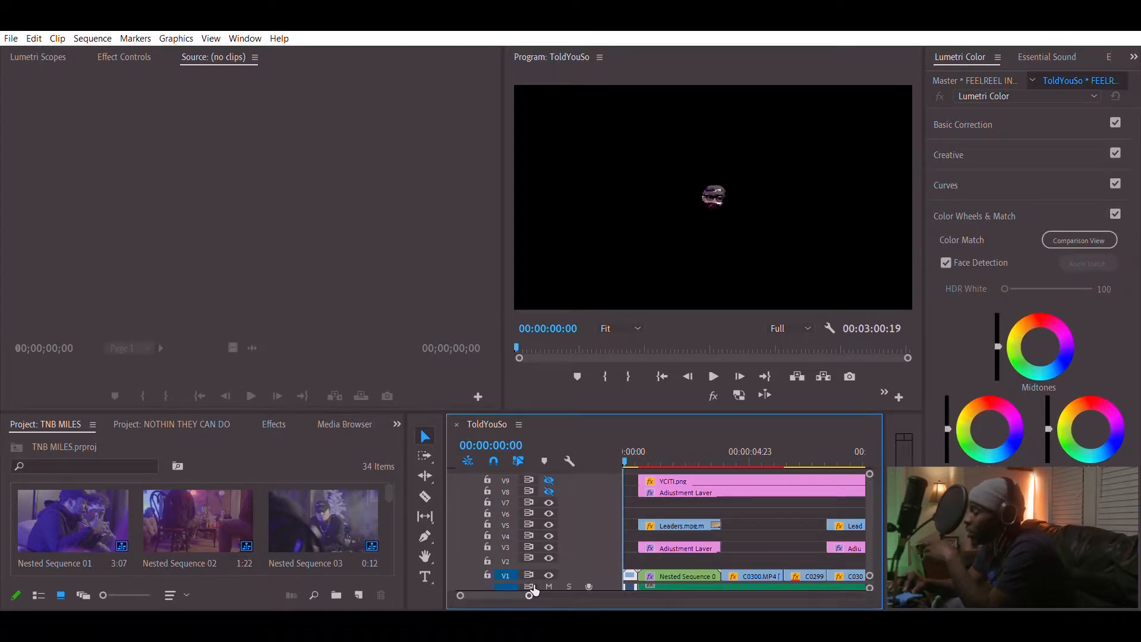
pyautogui.moveTo(533, 589)
pyautogui.mouseDown()
pyautogui.moveTo(518, 588)
pyautogui.moveTo(527, 588)
pyautogui.mouseUp()
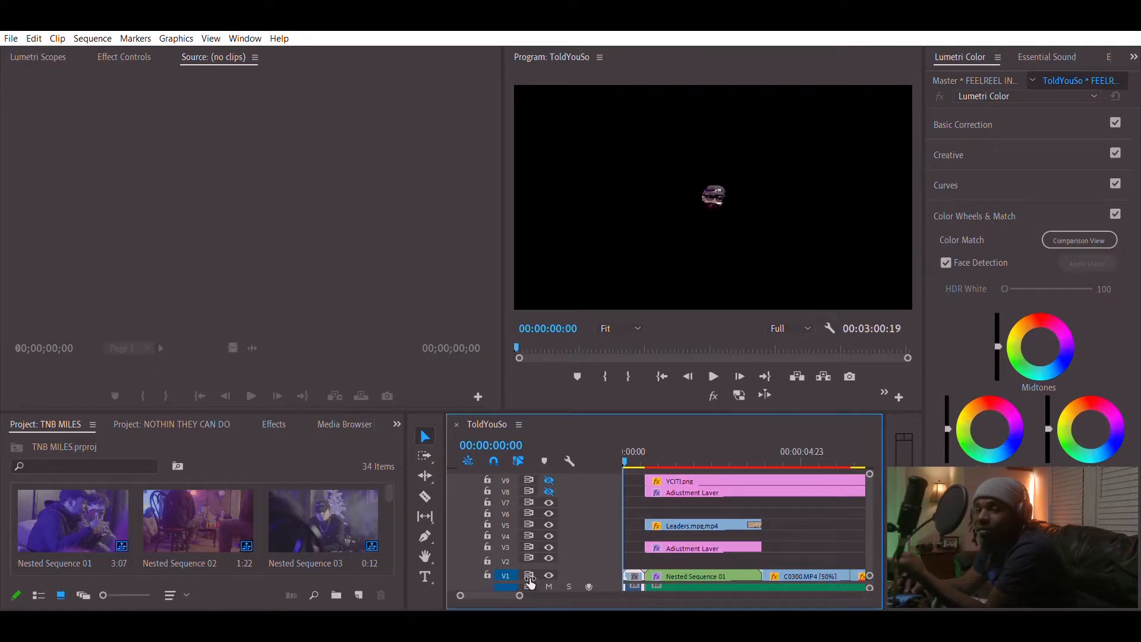
pyautogui.moveTo(641, 450); pyautogui.dragTo(615, 445)
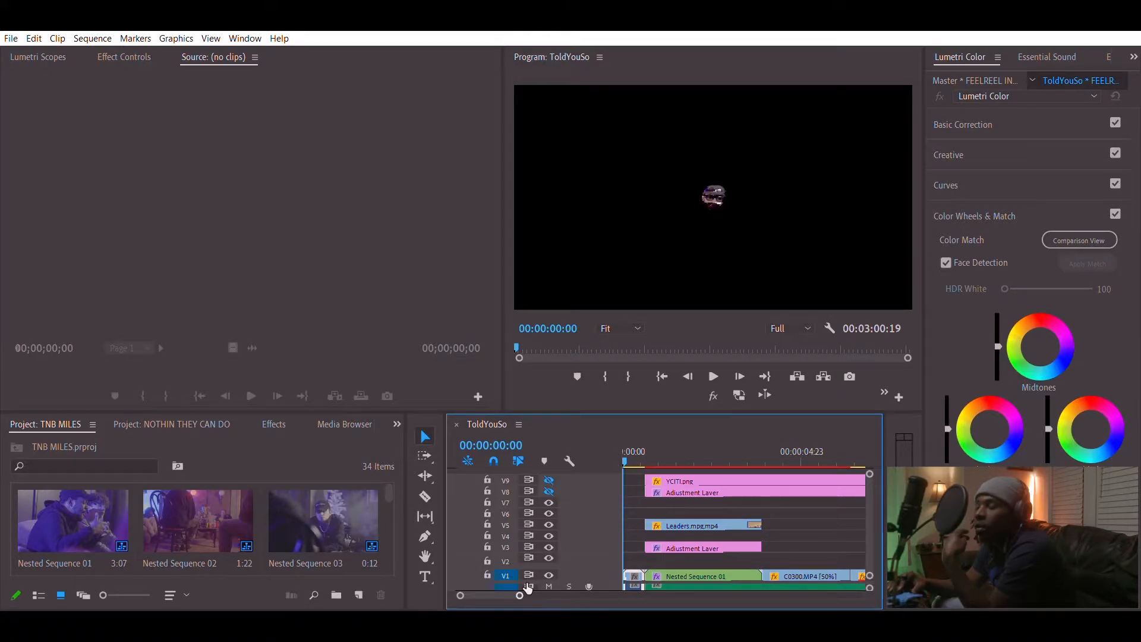
pyautogui.moveTo(527, 589); pyautogui.dragTo(501, 591)
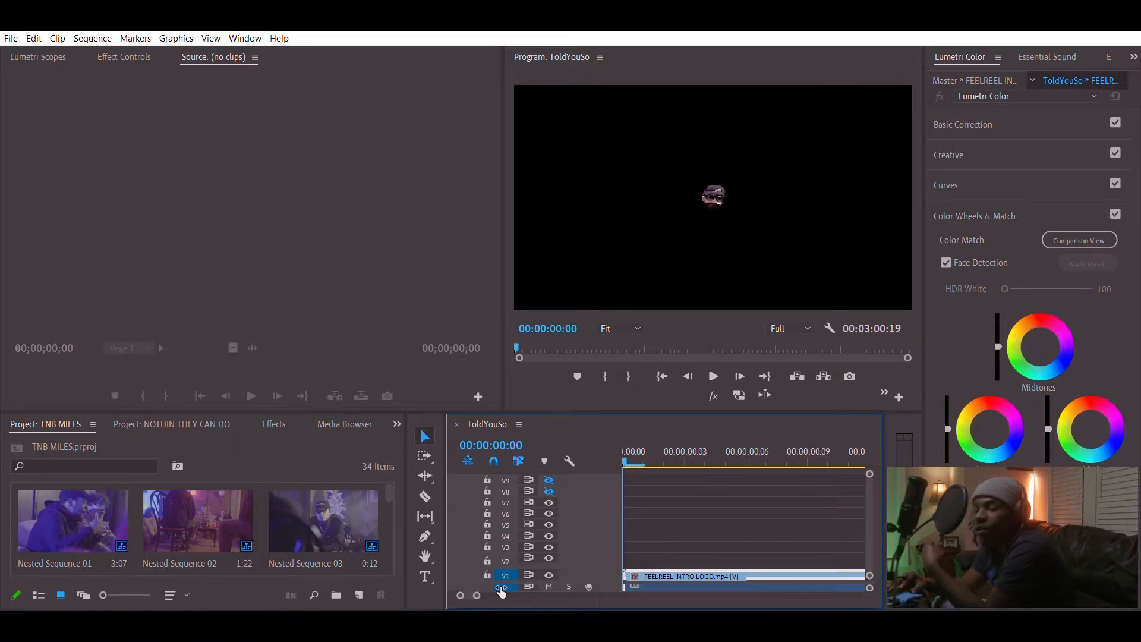
pyautogui.press('space')
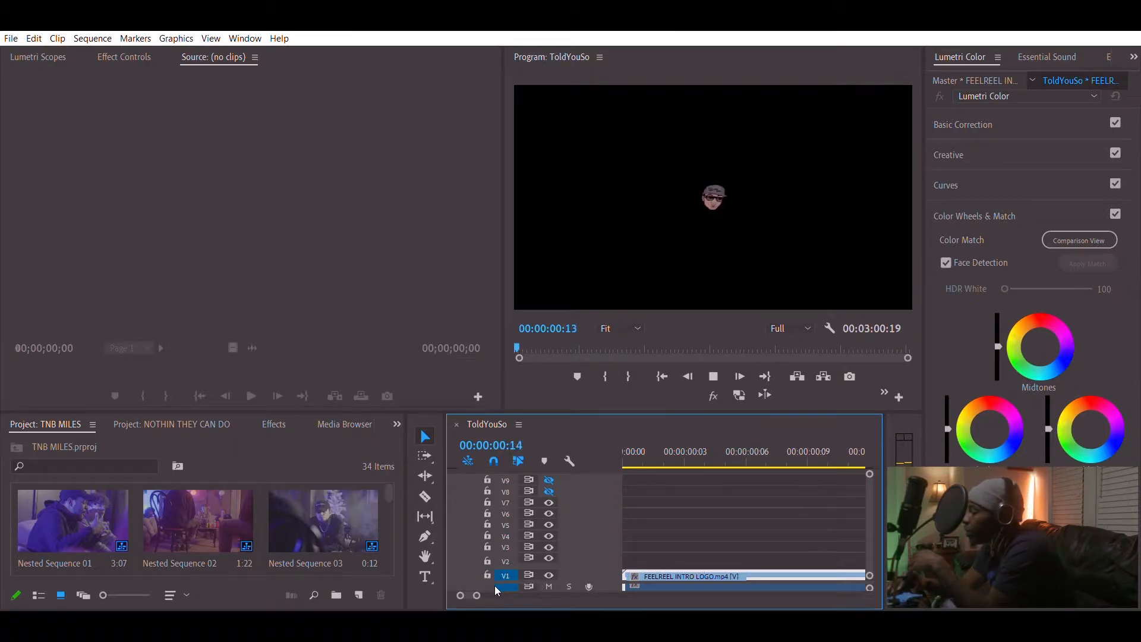
pyautogui.moveTo(481, 588); pyautogui.dragTo(521, 589)
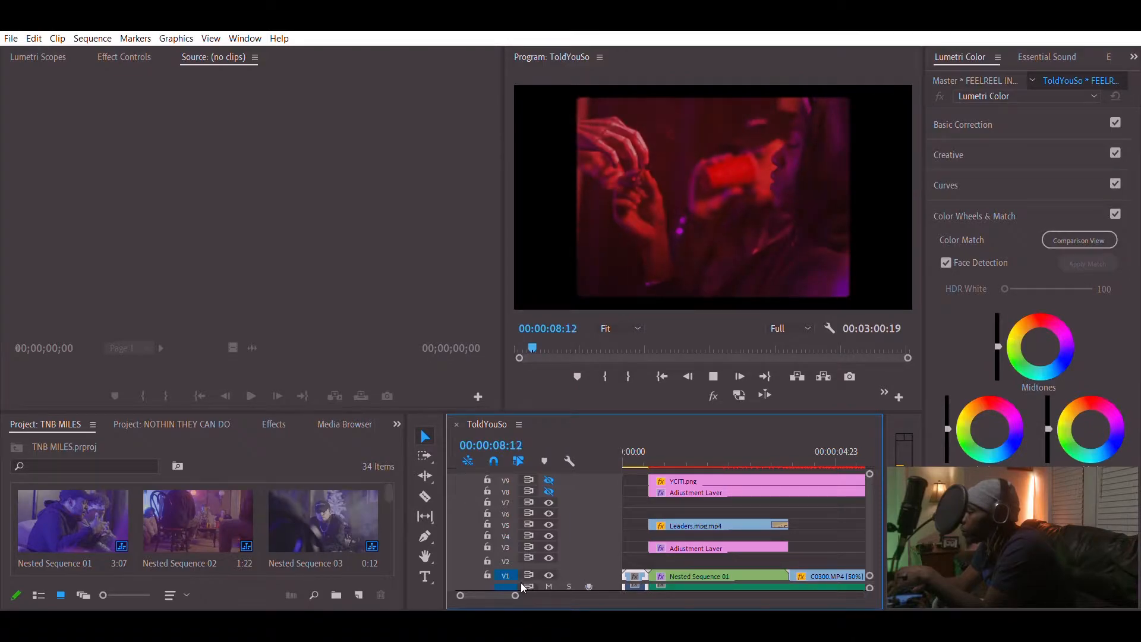
pyautogui.press('space')
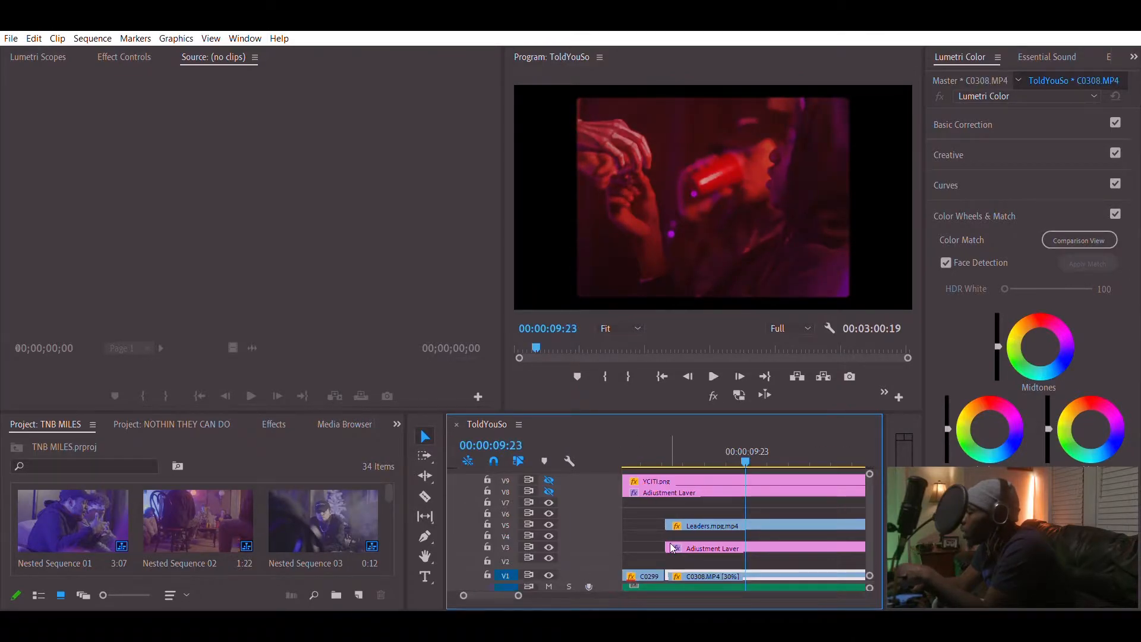
# Select the V3 adjustment layer above C0308.MP4 and examine its S_Effect film-look settings in Effect Controls.
pyautogui.moveTo(520, 593)
pyautogui.mouseDown()
pyautogui.moveTo(550, 588)
pyautogui.moveTo(520, 584)
pyautogui.mouseUp()
pyautogui.click(688, 546)
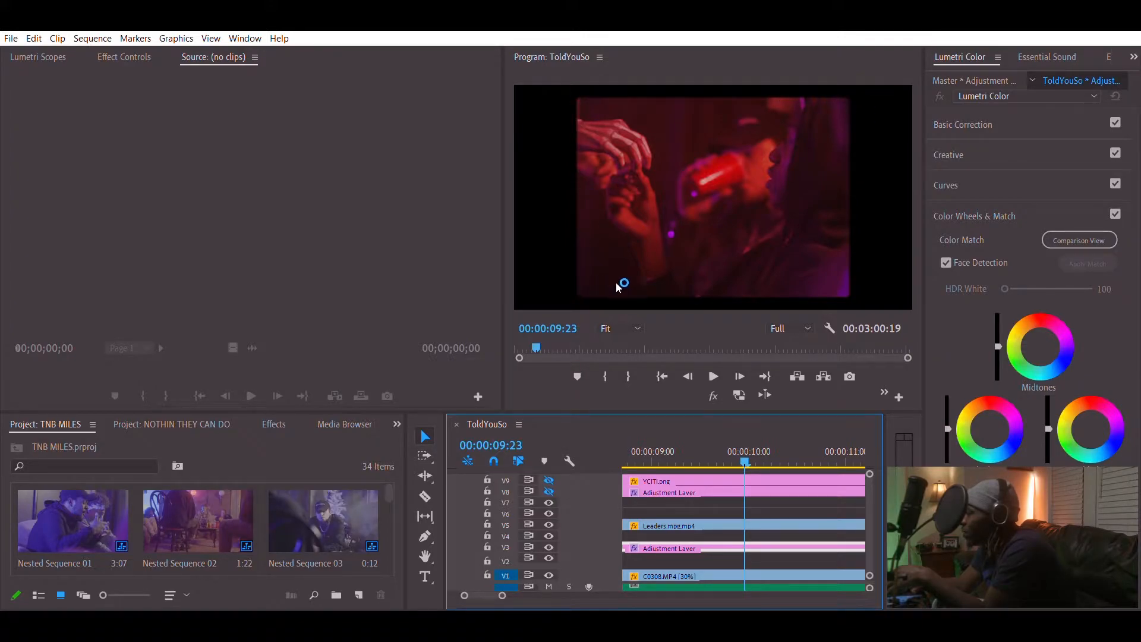
pyautogui.click(266, 419)
pyautogui.click(202, 407)
pyautogui.click(265, 404)
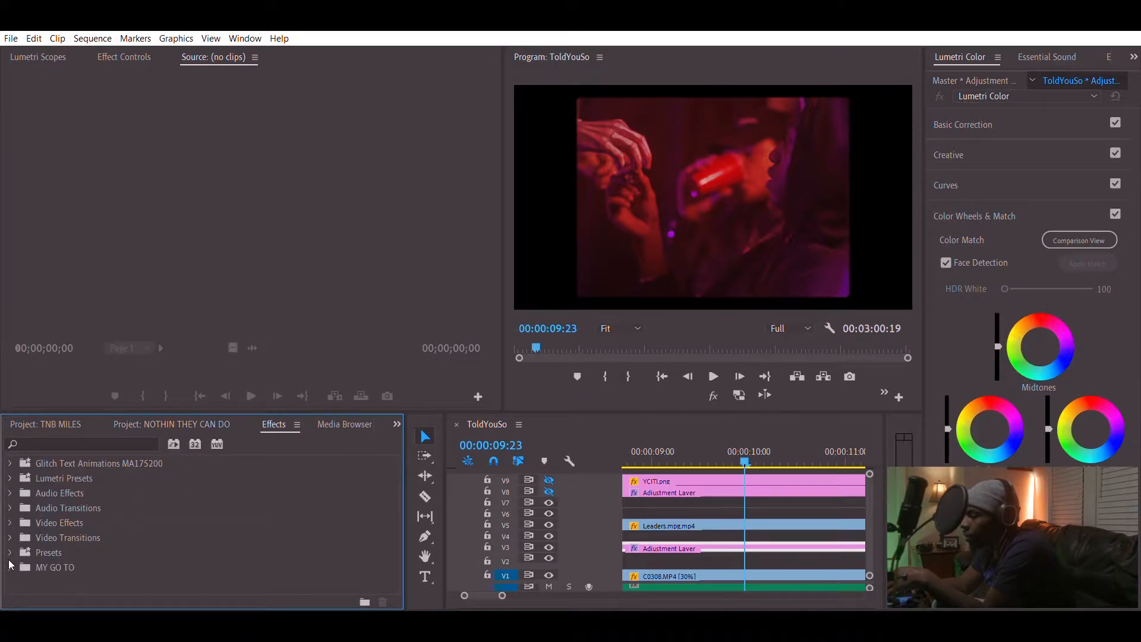
pyautogui.click(124, 57)
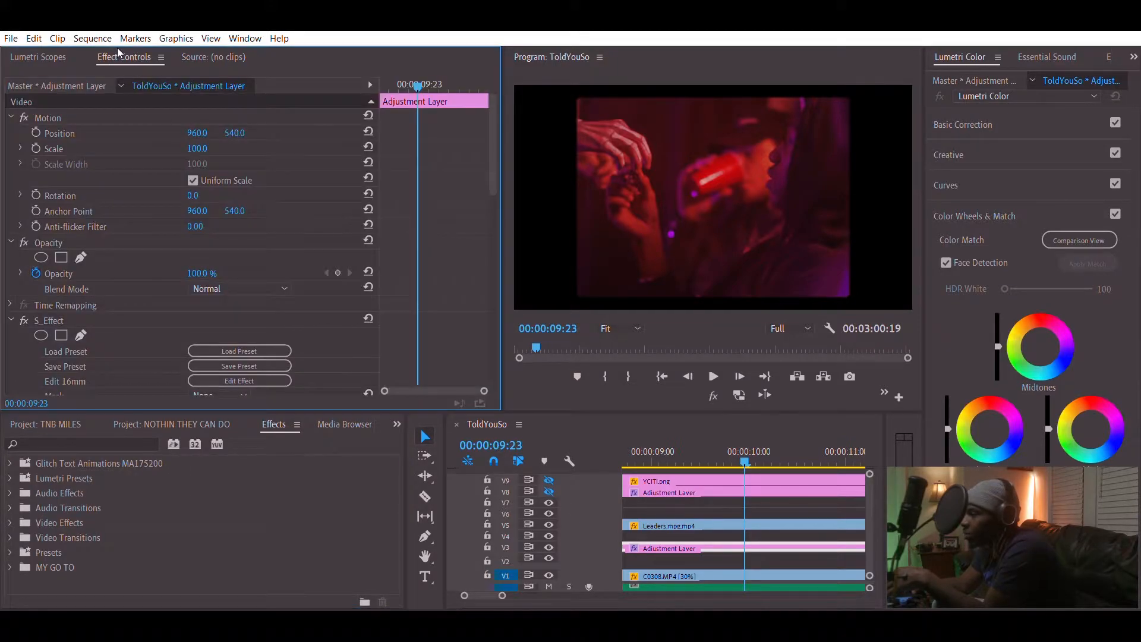
pyautogui.scroll(-4, 223, 248)
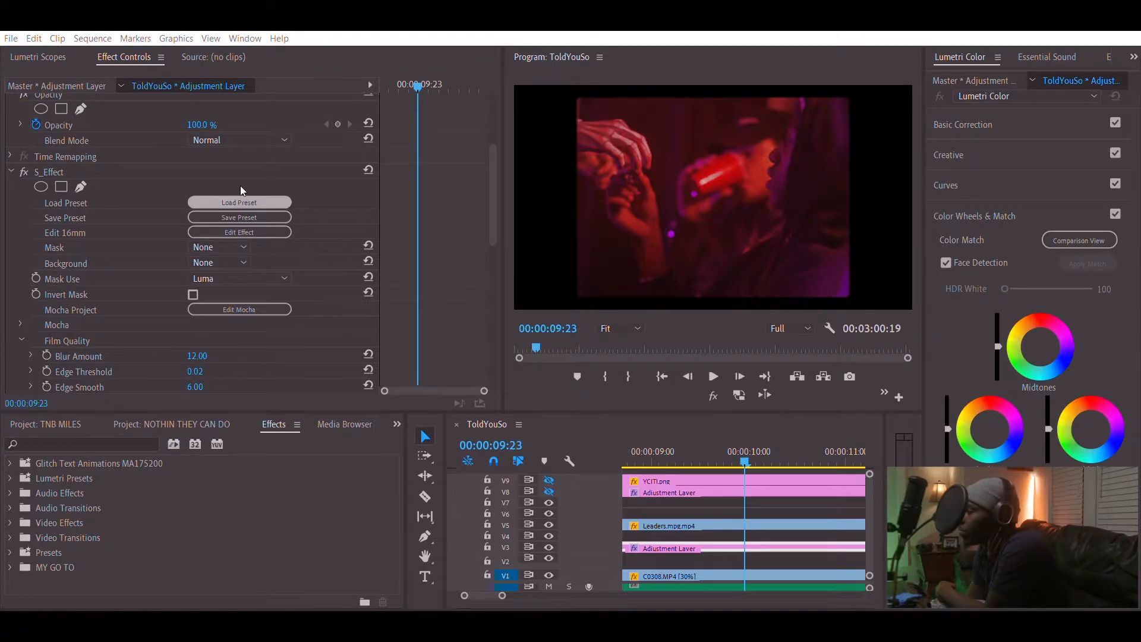
pyautogui.scroll(5, 93, 172)
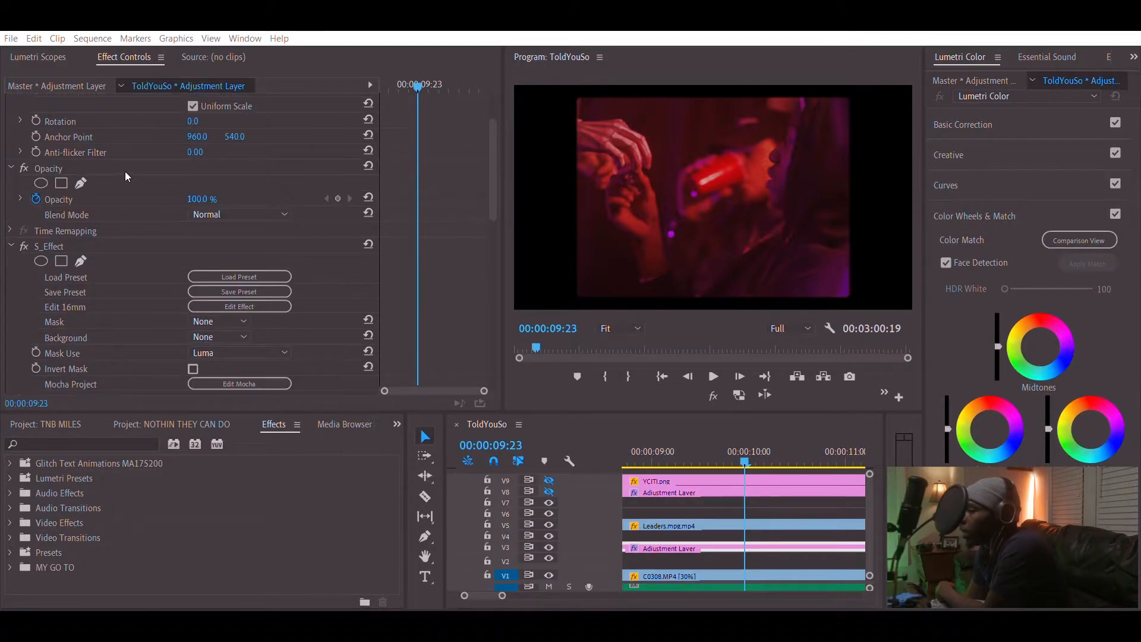
pyautogui.scroll(-5, 121, 201)
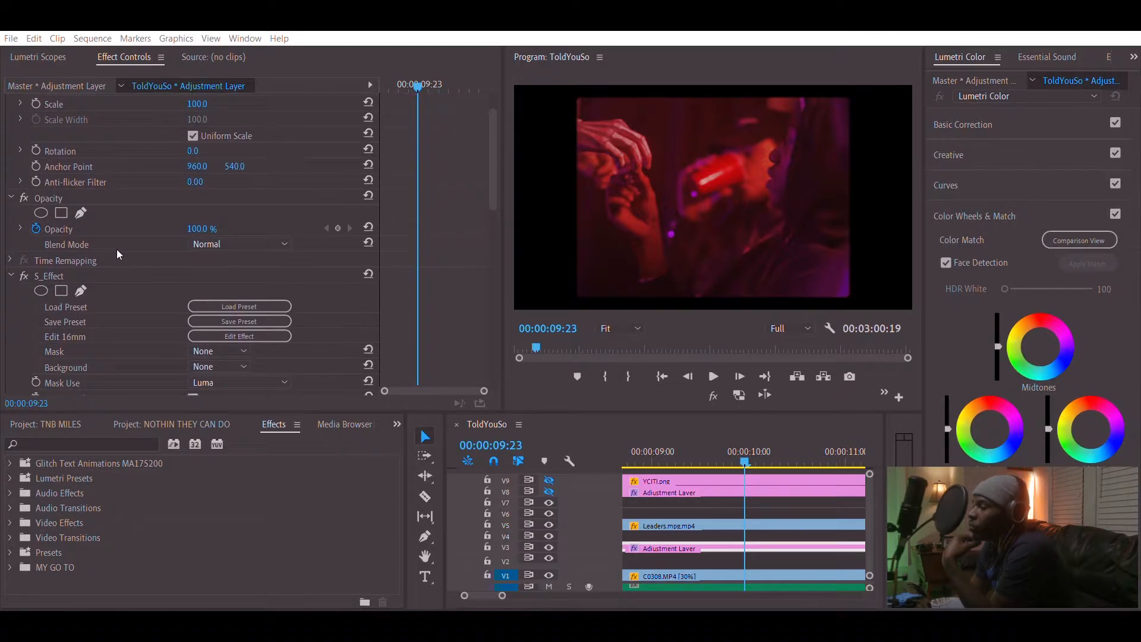
pyautogui.scroll(-2, 111, 233)
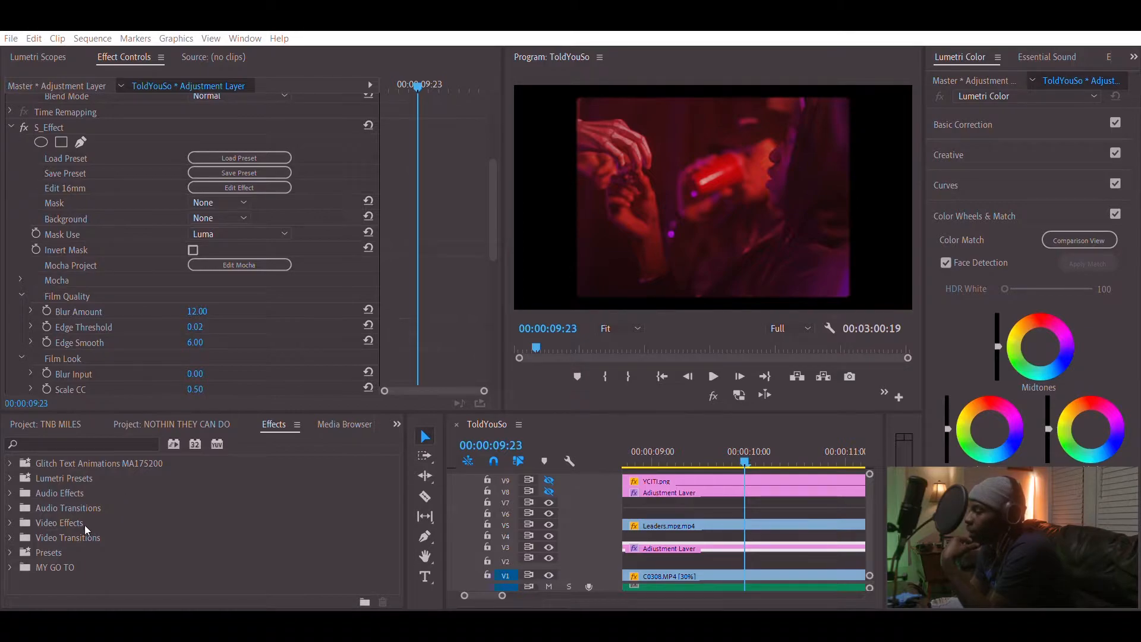
# Expand Video Effects and look through its effect folders, including the Sapphire plug-in categories.
pyautogui.click(9, 522)
pyautogui.scroll(-5, 74, 515)
pyautogui.scroll(-6, 85, 533)
pyautogui.scroll(3, 89, 537)
pyautogui.scroll(-2, 50, 530)
pyautogui.scroll(-1, 37, 540)
pyautogui.scroll(1, 43, 543)
pyautogui.scroll(-1, 53, 529)
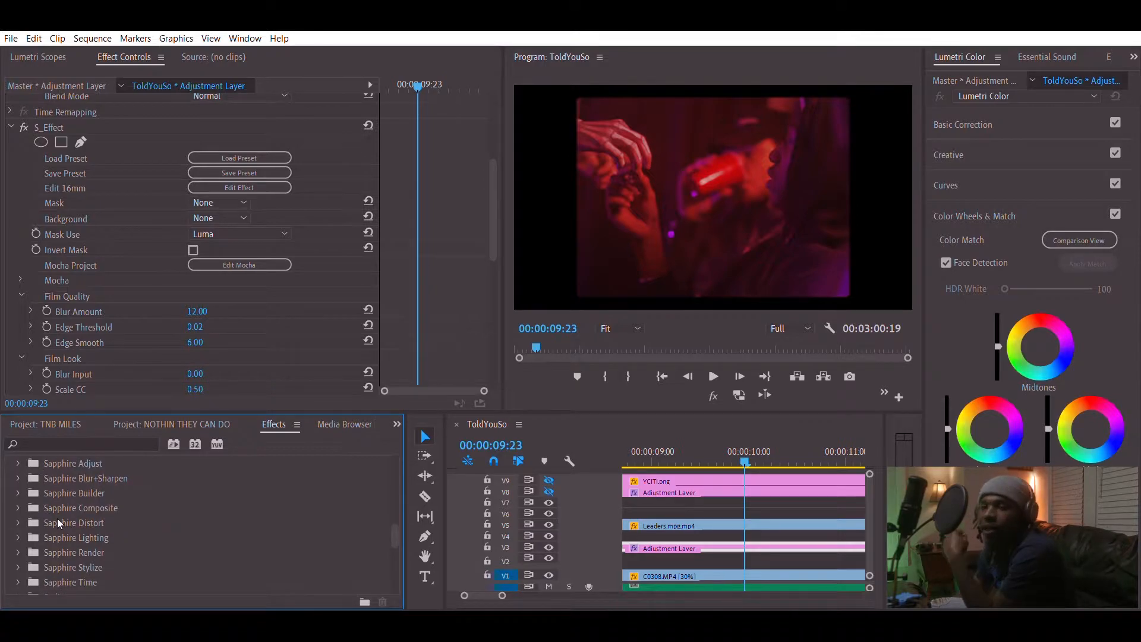
pyautogui.scroll(10, 84, 508)
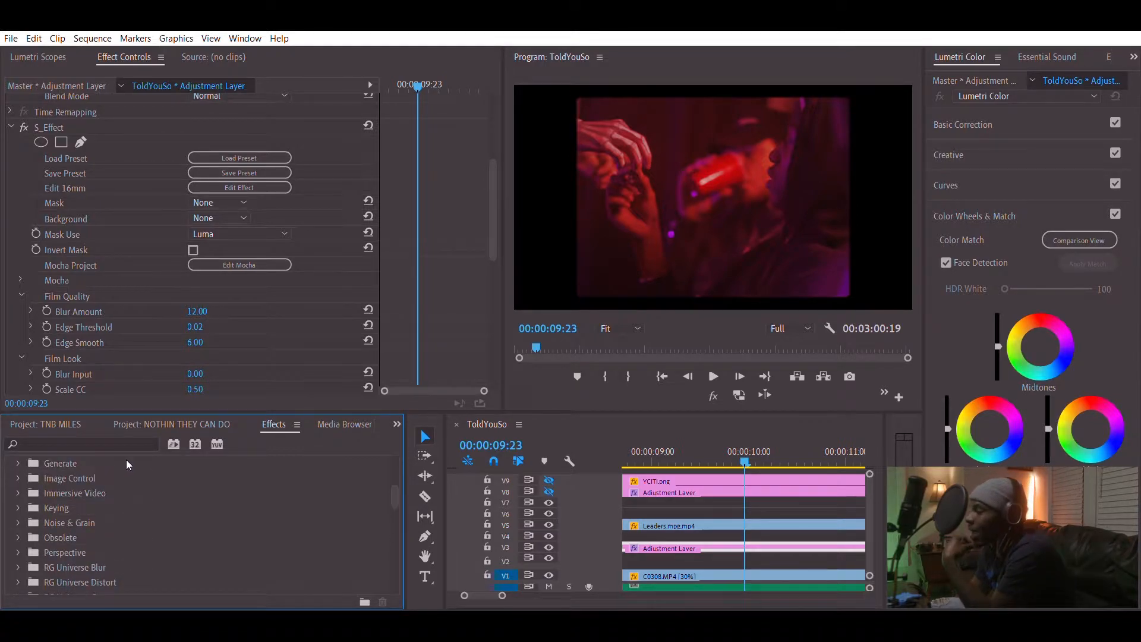
pyautogui.scroll(2, 196, 462)
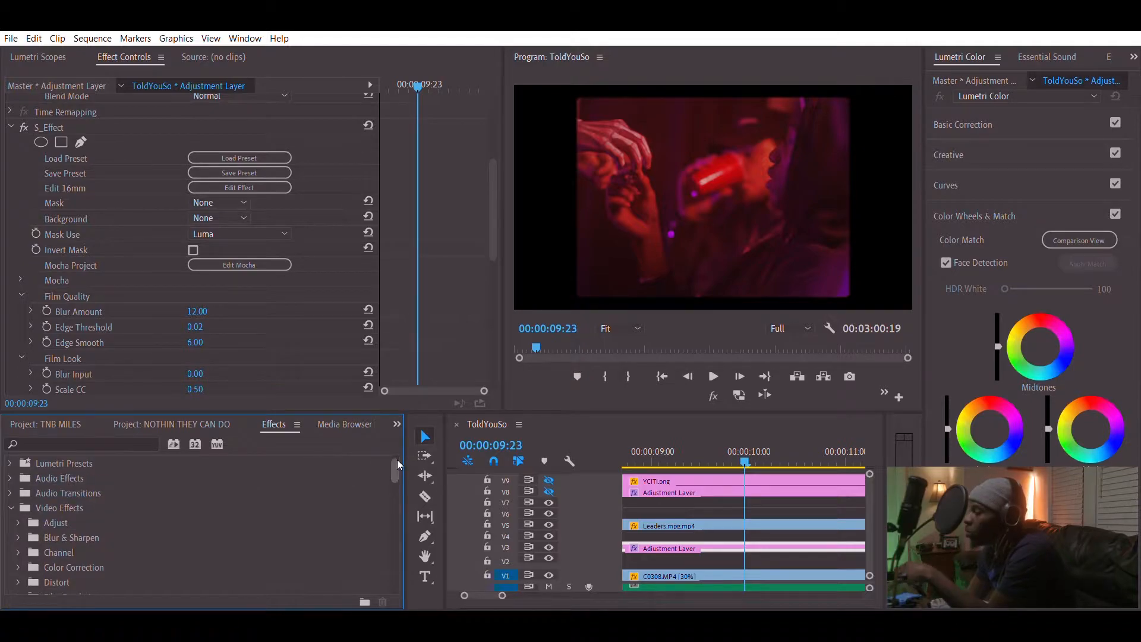
pyautogui.moveTo(397, 461); pyautogui.dragTo(393, 487)
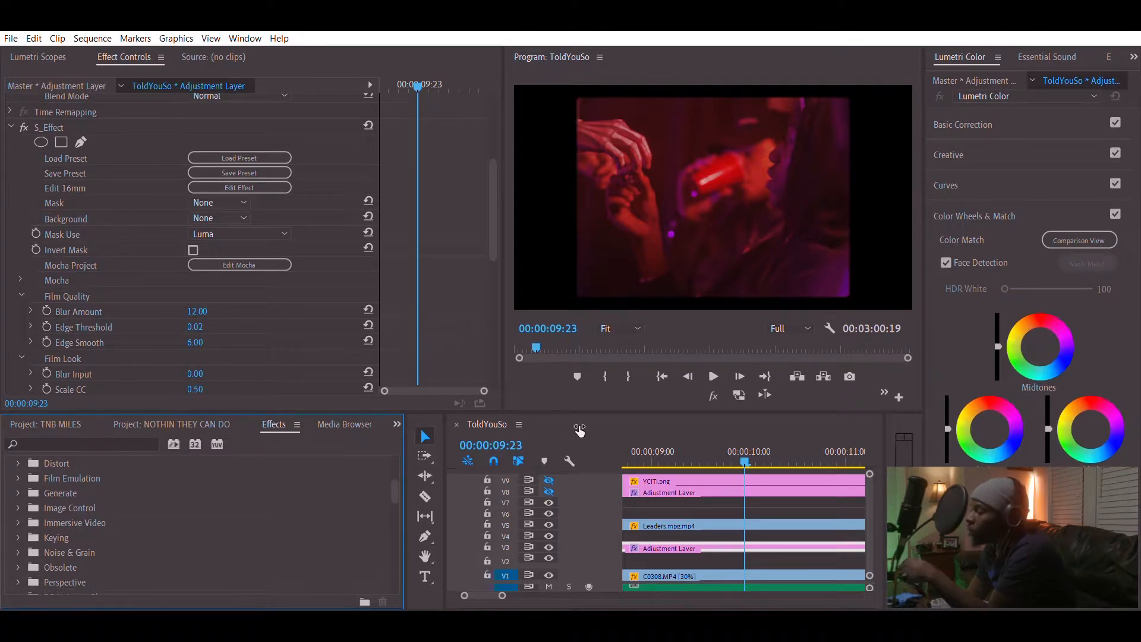
pyautogui.scroll(-1, 108, 511)
pyautogui.scroll(2, 104, 250)
pyautogui.scroll(-1, 104, 250)
pyautogui.scroll(1, 113, 250)
pyautogui.click(231, 172)
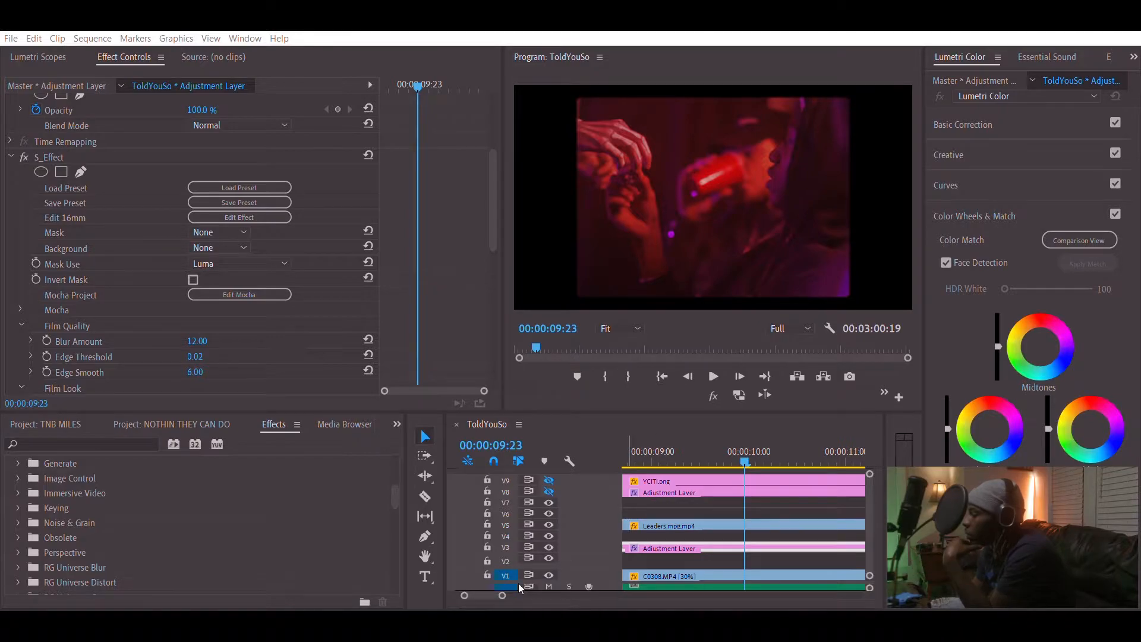
# Preview the footage from the C0308.MP4 clip onward and reduce the program monitor's playback resolution to 1/4.
pyautogui.moveTo(502, 595); pyautogui.dragTo(567, 595)
pyautogui.press('space')
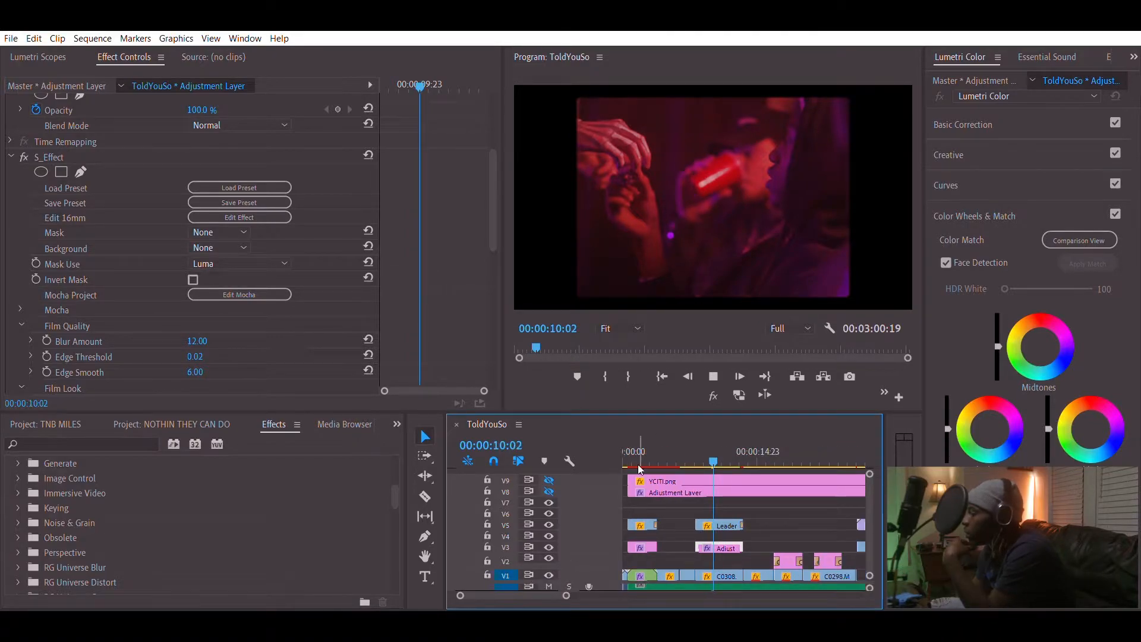
pyautogui.click(715, 376)
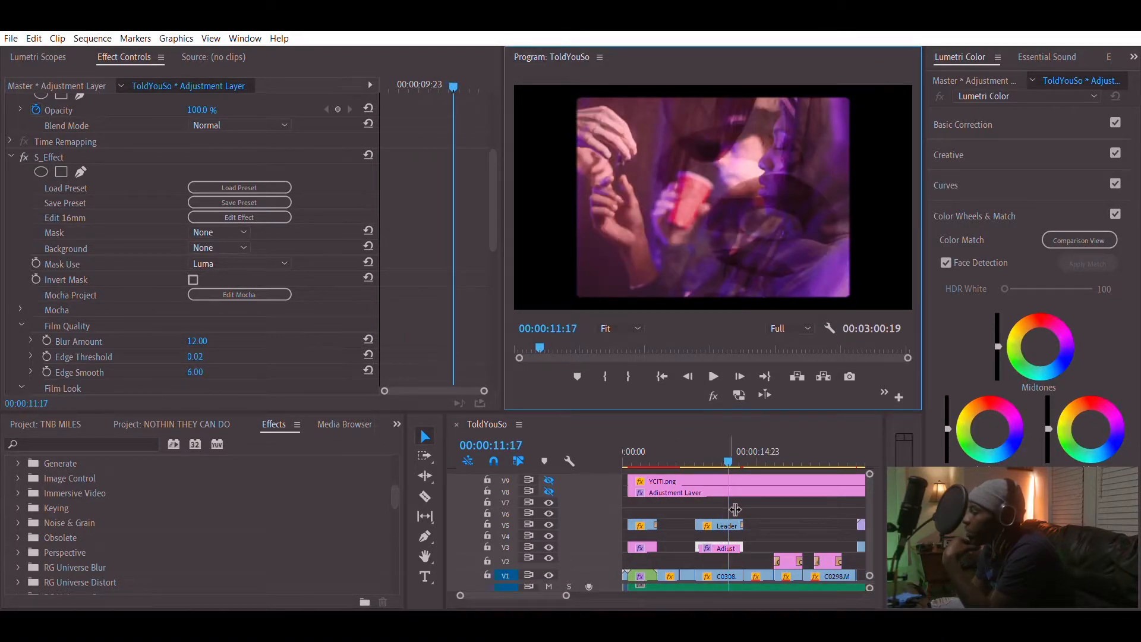
pyautogui.click(789, 343)
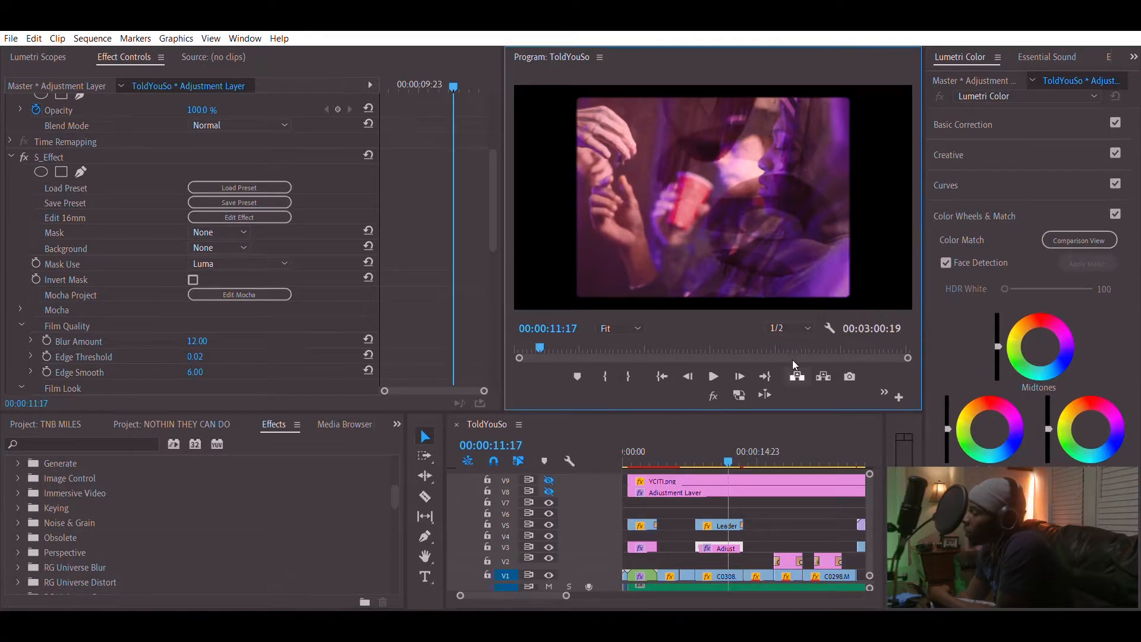
pyautogui.click(714, 376)
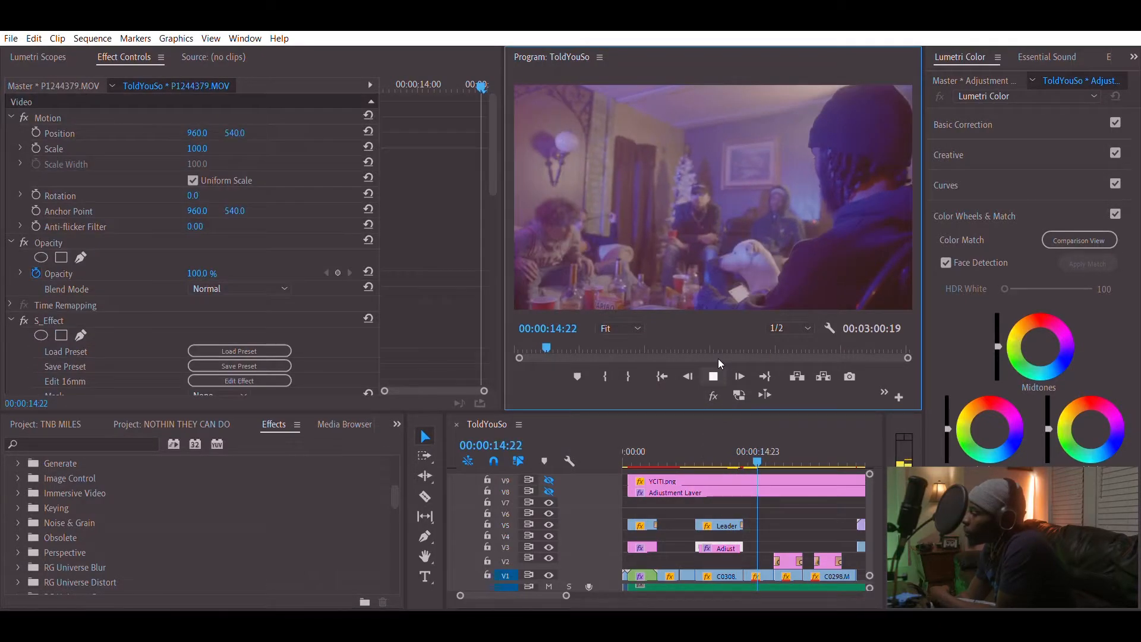
pyautogui.press('space')
pyautogui.click(782, 355)
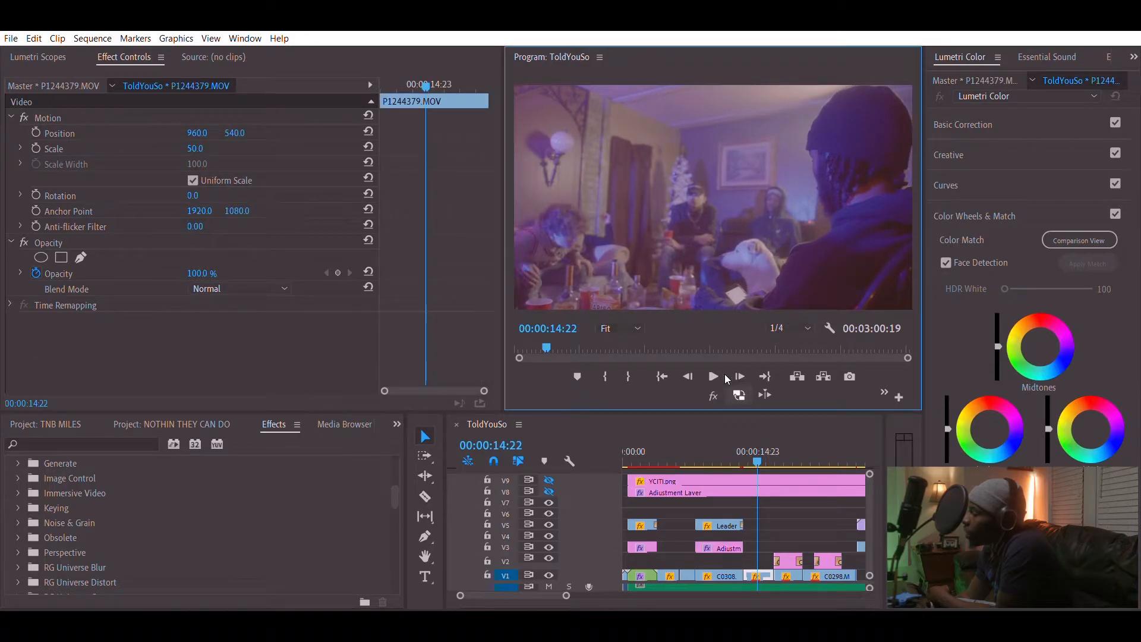
# Play the sequence onward past the title section, then return to 00:00:21:01 and examine the title clips on V2.
pyautogui.click(713, 377)
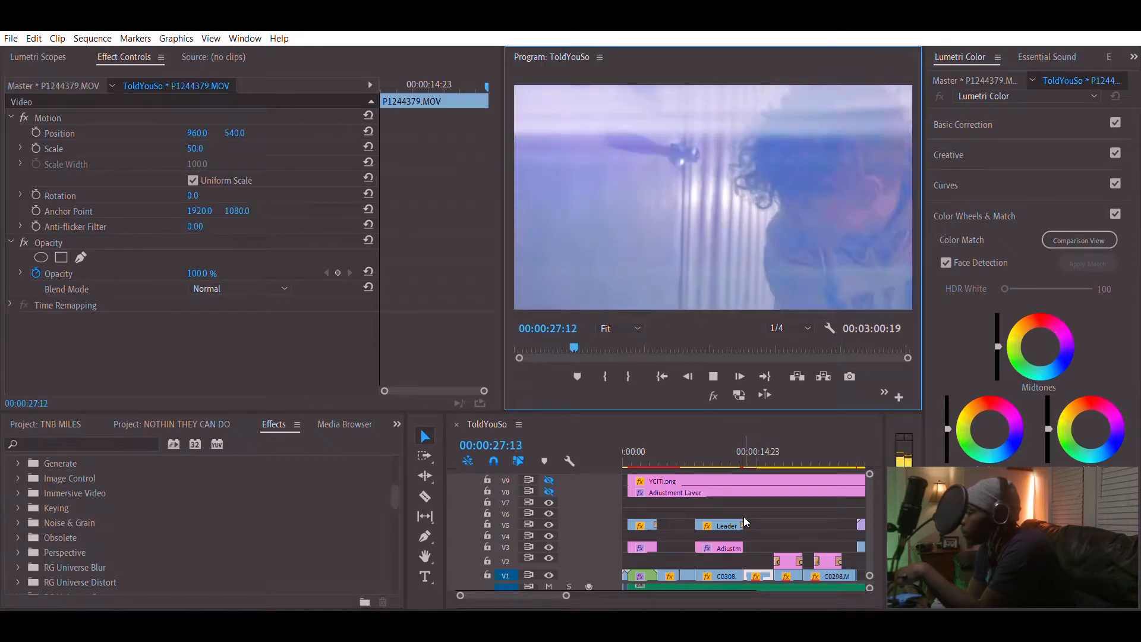
pyautogui.press('space')
pyautogui.scroll(1, 784, 526)
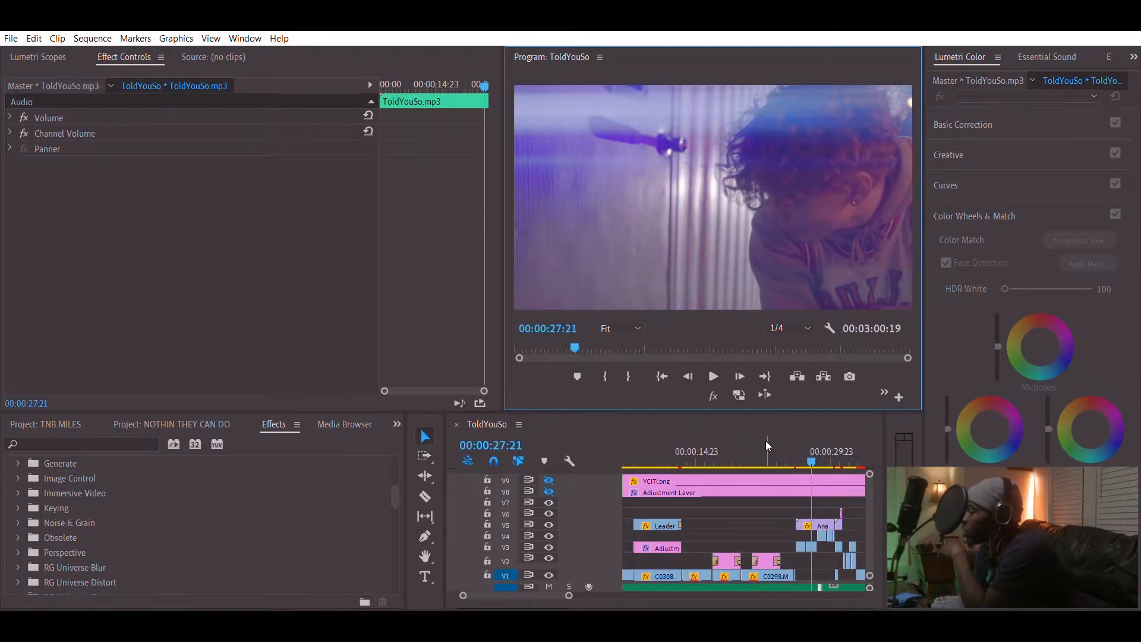
pyautogui.click(751, 452)
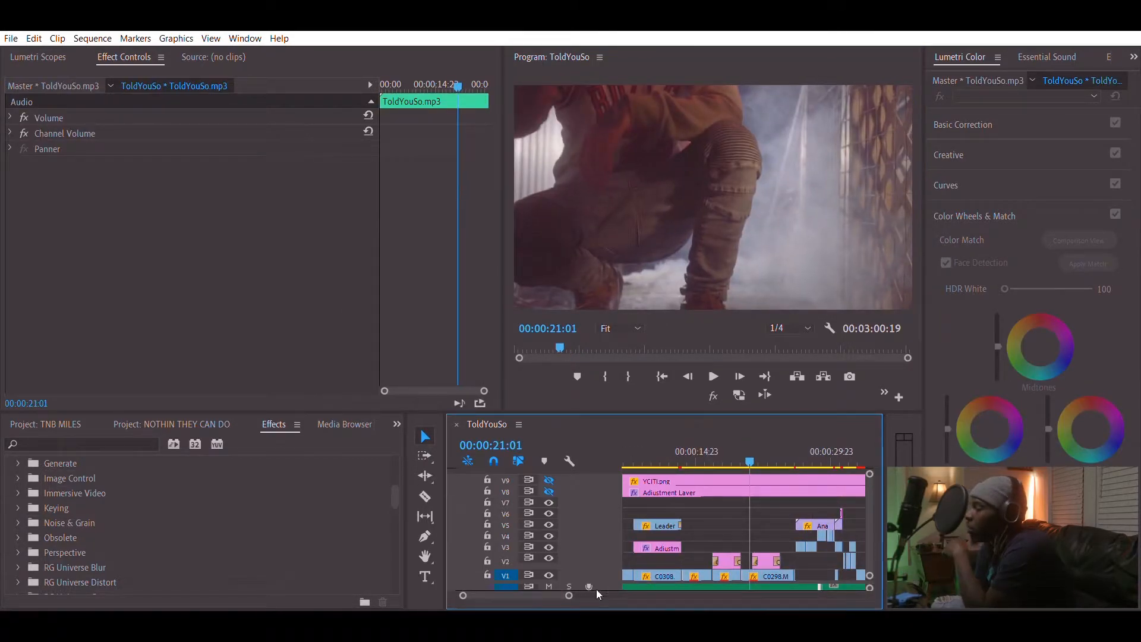
pyautogui.moveTo(569, 595); pyautogui.dragTo(547, 575)
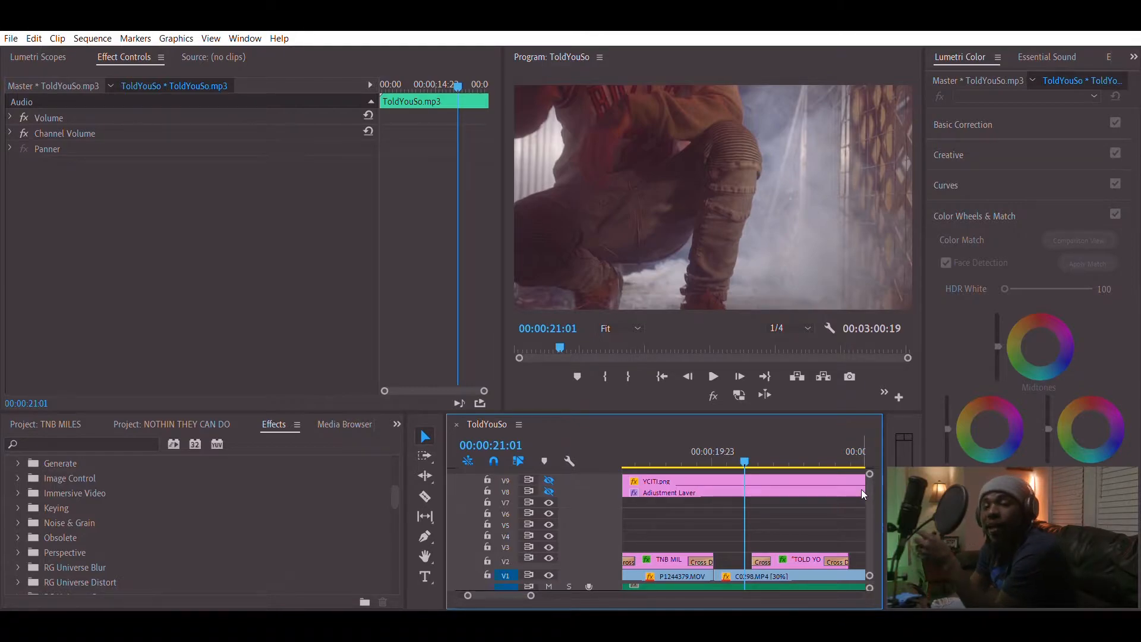
pyautogui.scroll(-3, 779, 511)
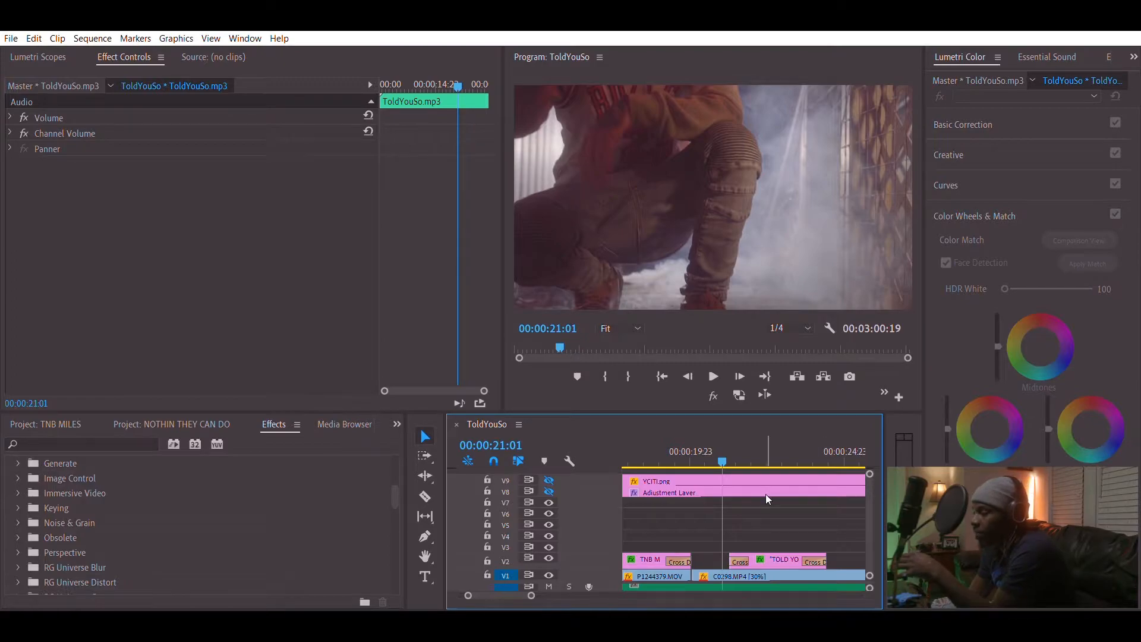
pyautogui.scroll(3, 766, 499)
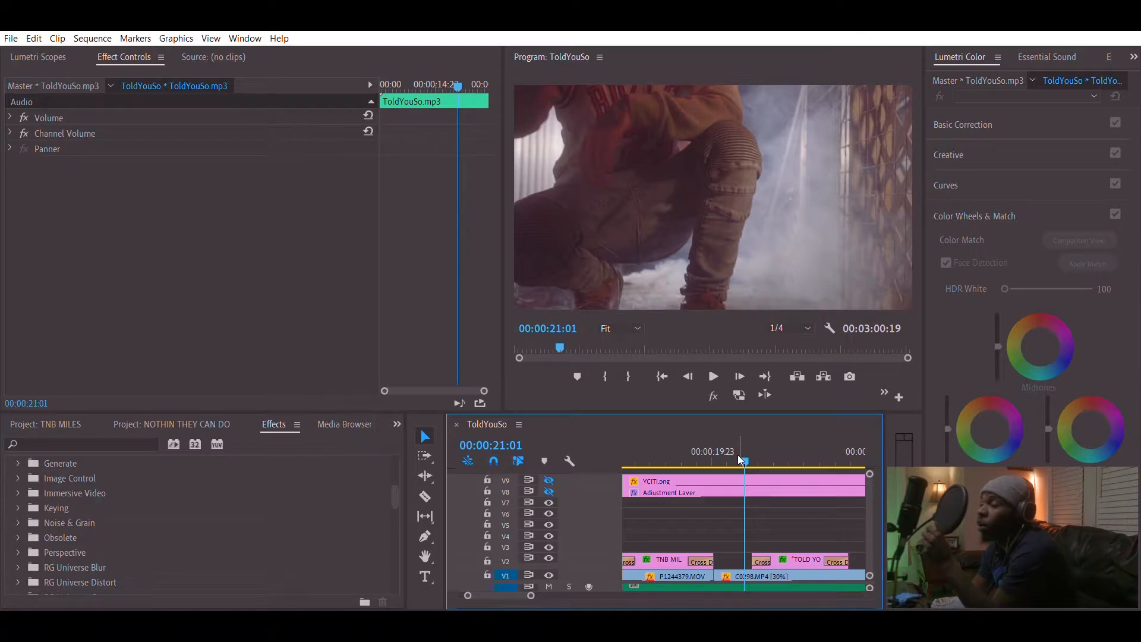
pyautogui.scroll(-8, 733, 447)
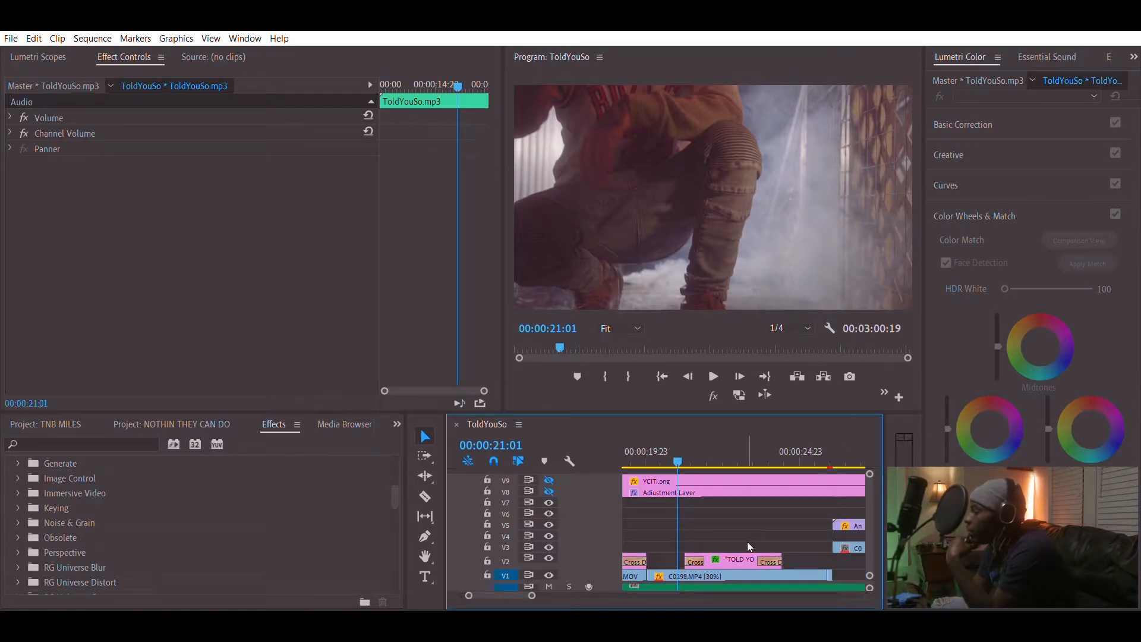
pyautogui.scroll(10, 702, 480)
# Move ahead to the layered clips around 00:00:29:23 and play that section.
pyautogui.moveTo(661, 442); pyautogui.dragTo(808, 430)
pyautogui.scroll(-20, 788, 469)
pyautogui.click(676, 440)
pyautogui.moveTo(677, 437)
pyautogui.mouseDown()
pyautogui.moveTo(729, 438)
pyautogui.moveTo(691, 442)
pyautogui.mouseUp()
pyautogui.press('space')
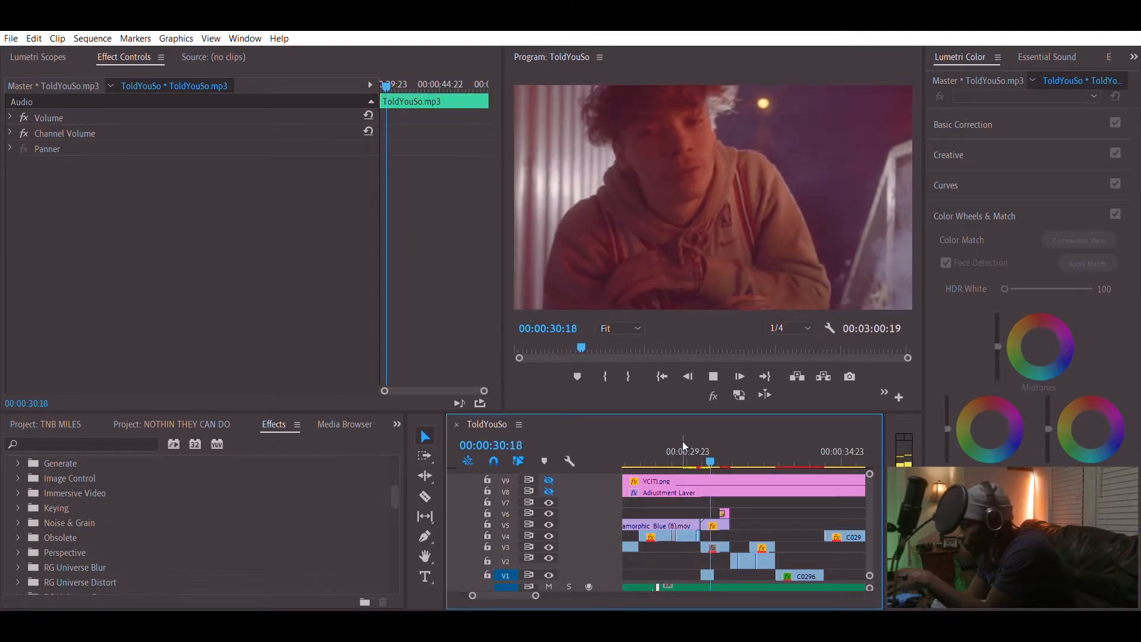
pyautogui.press('space')
# Hide the overlay tracks V5 and V6, keep V4 visible, and view the frame at 00:00:30:00.
pyautogui.moveTo(681, 440); pyautogui.dragTo(685, 441)
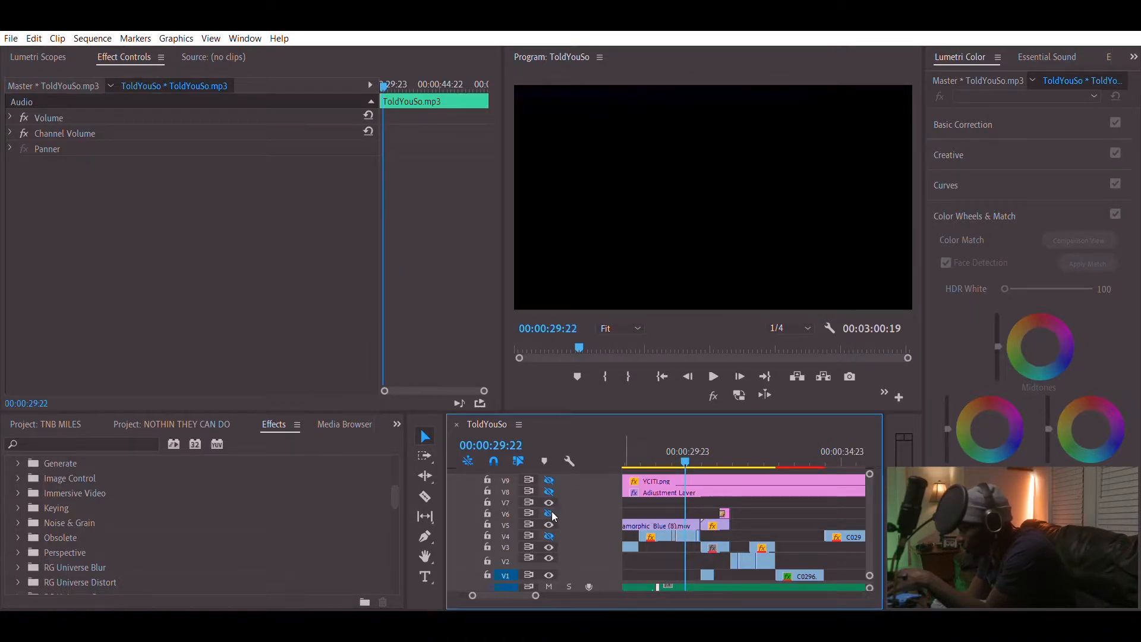
pyautogui.click(549, 525)
pyautogui.click(548, 536)
pyautogui.click(689, 446)
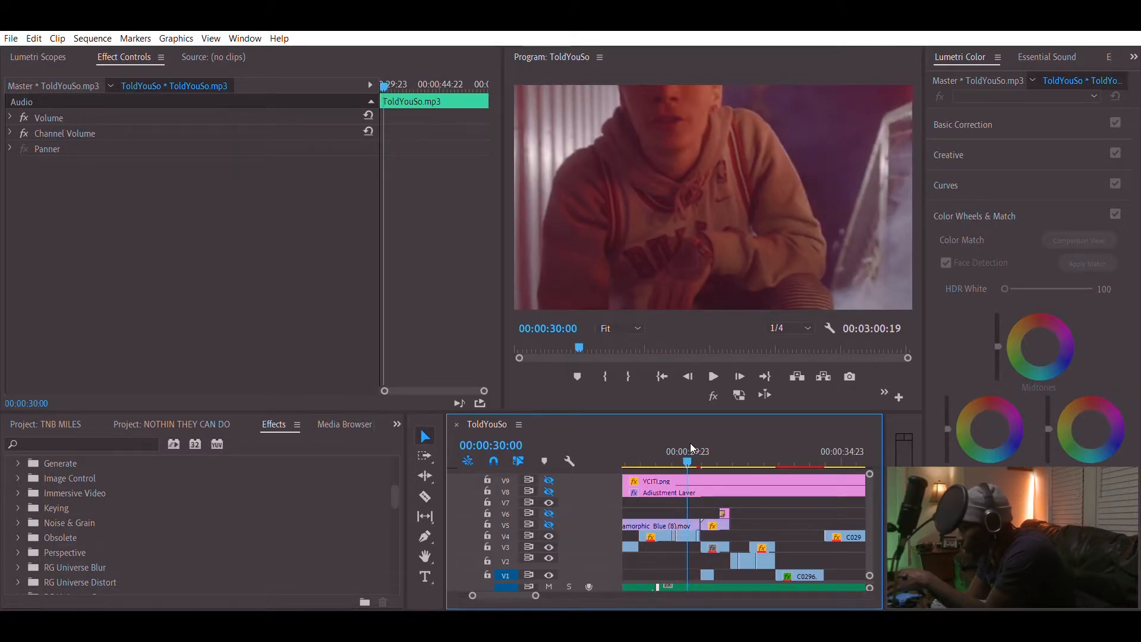
# Move back to the frame at 00:00:29:15 and view the surrounding section of the sequence.
pyautogui.moveTo(690, 445); pyautogui.dragTo(675, 447)
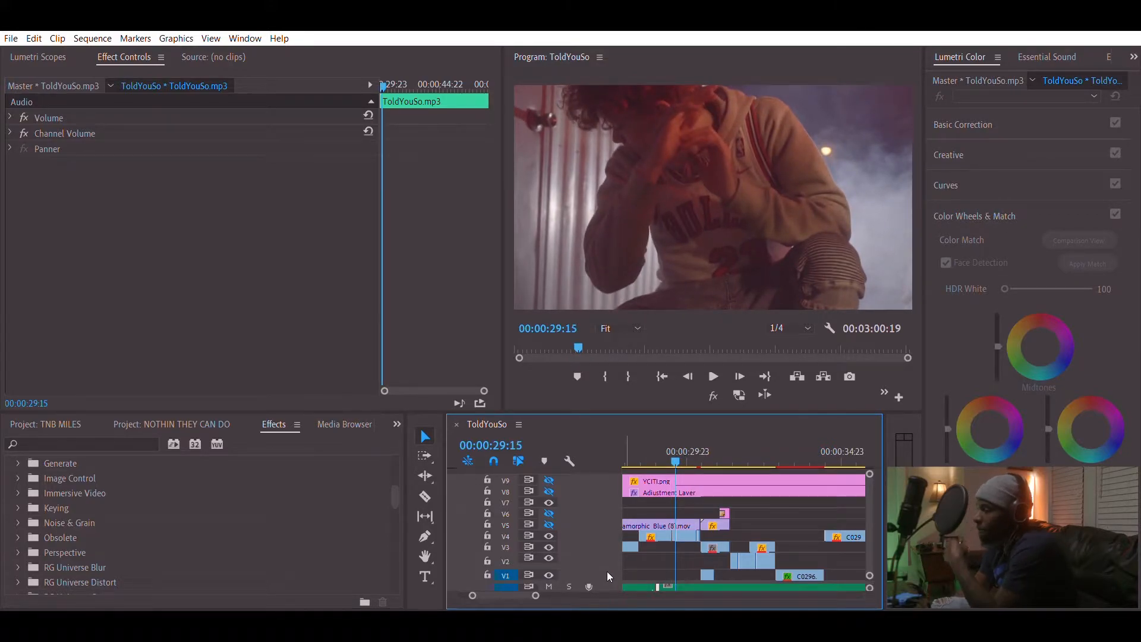
pyautogui.moveTo(540, 590); pyautogui.dragTo(577, 587)
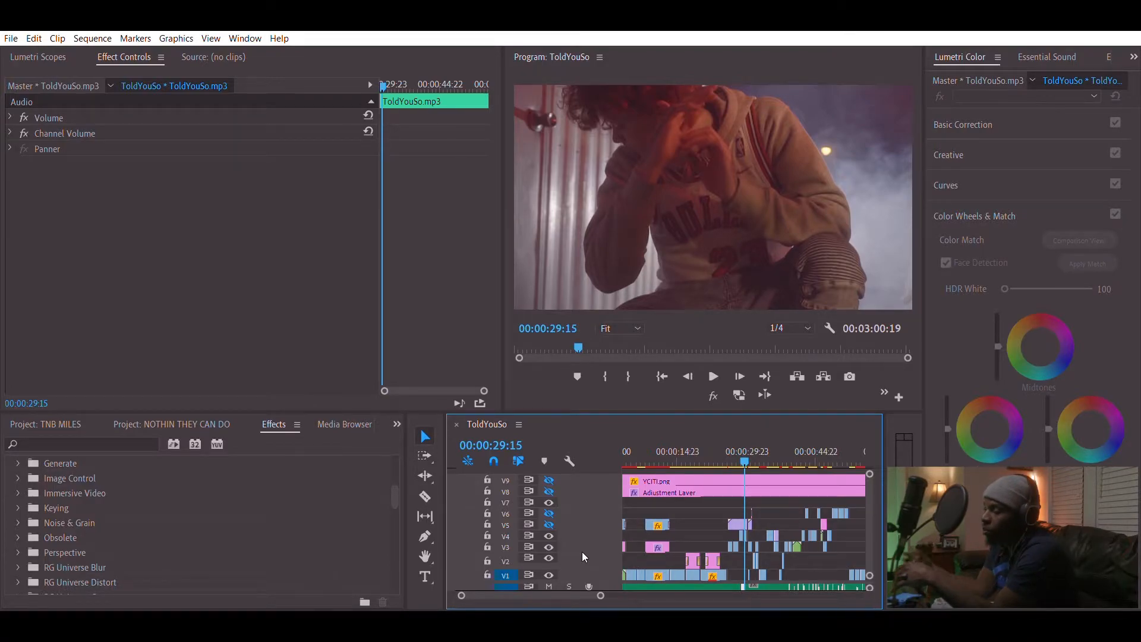
# Browse the effects list through the Presets and Twirls bins to the MY GO TO bin and select S_Retime.
pyautogui.scroll(-10, 198, 513)
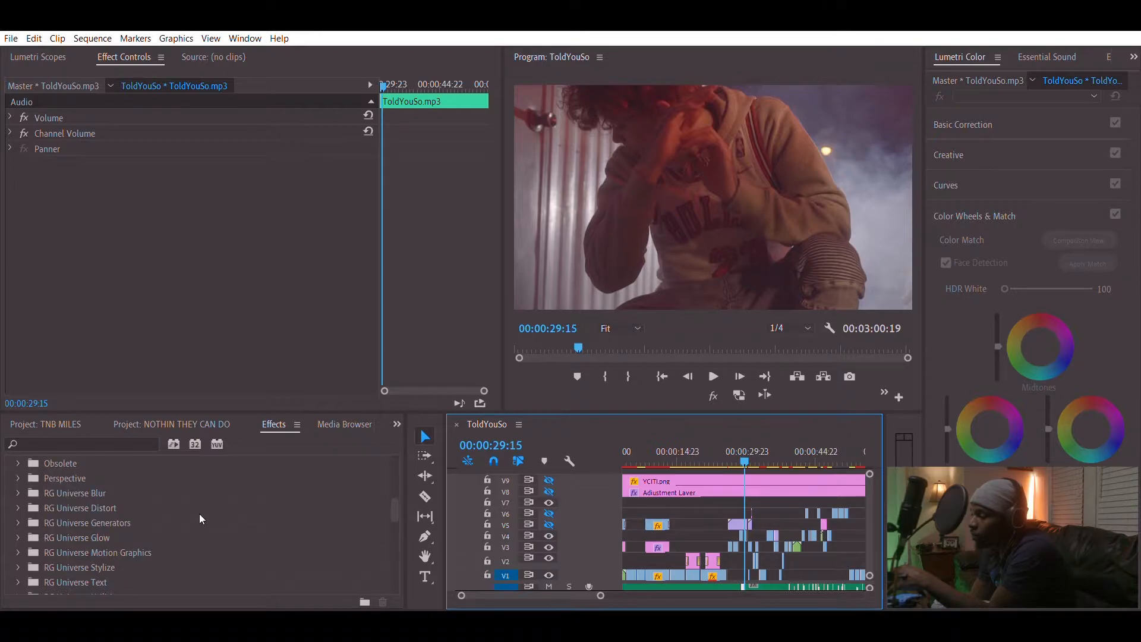
pyautogui.scroll(-2, 52, 562)
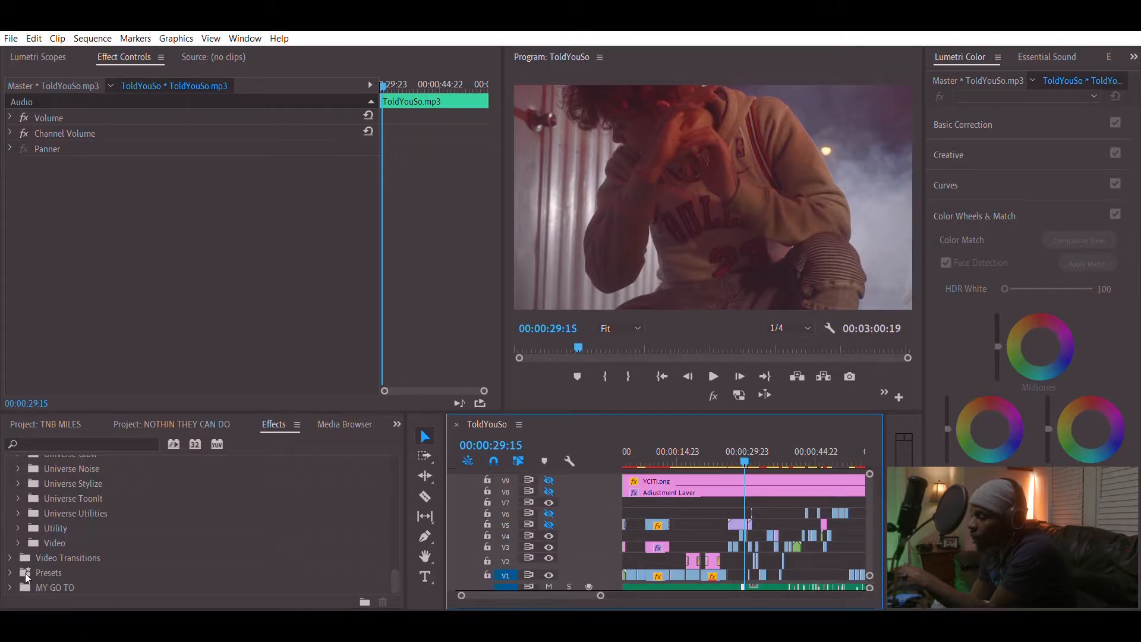
pyautogui.click(10, 572)
pyautogui.scroll(-8, 64, 560)
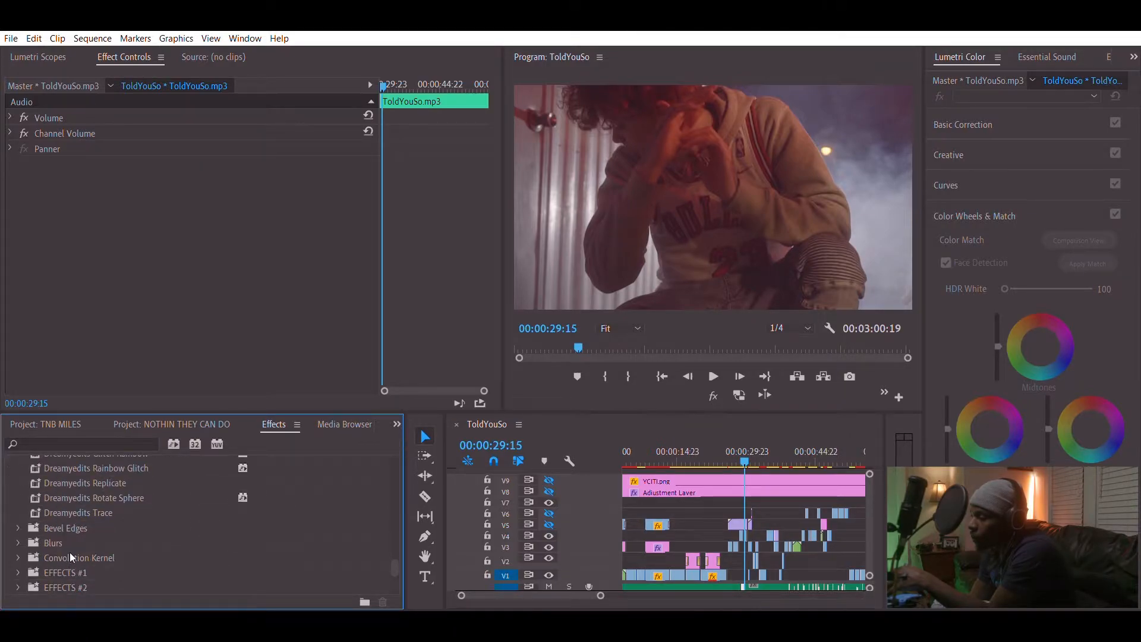
pyautogui.click(18, 572)
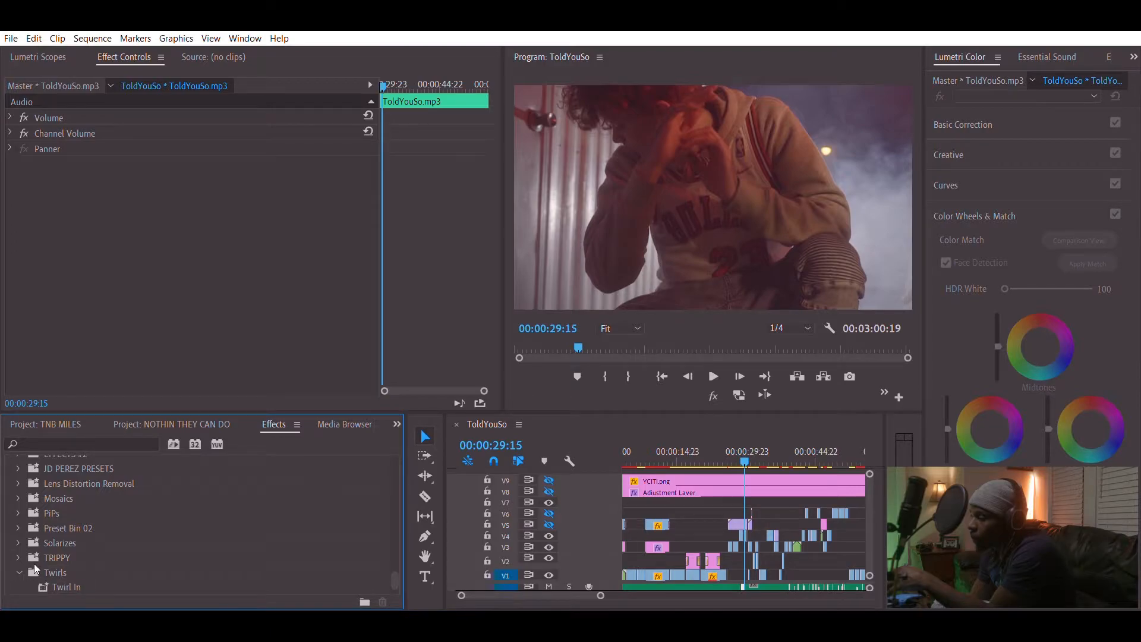
pyautogui.scroll(-1, 59, 568)
pyautogui.click(10, 587)
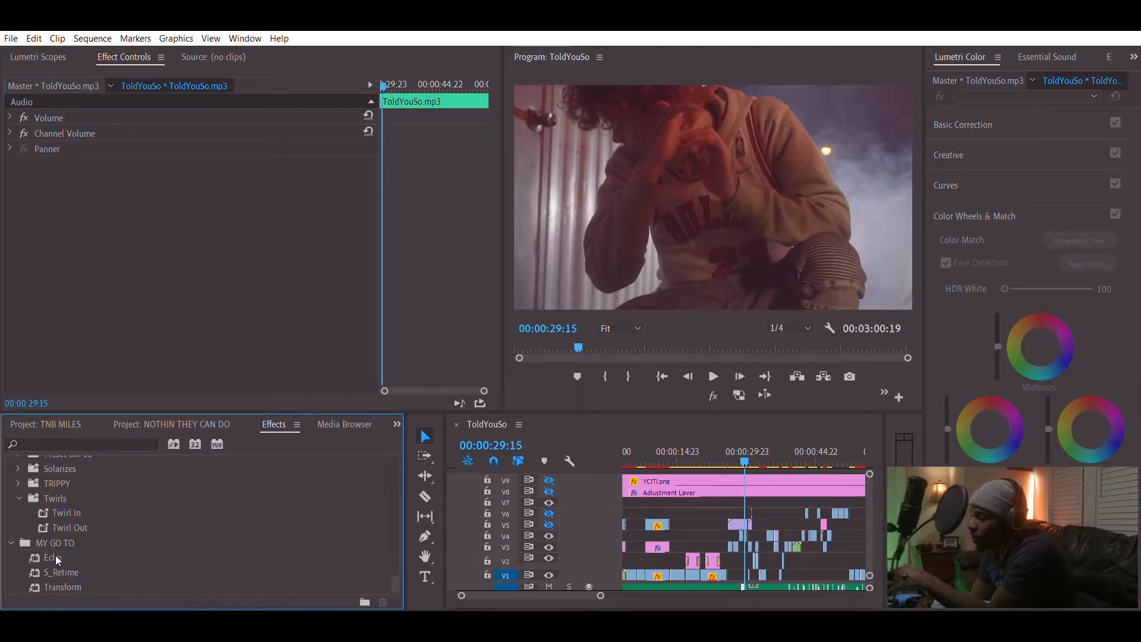
pyautogui.click(71, 570)
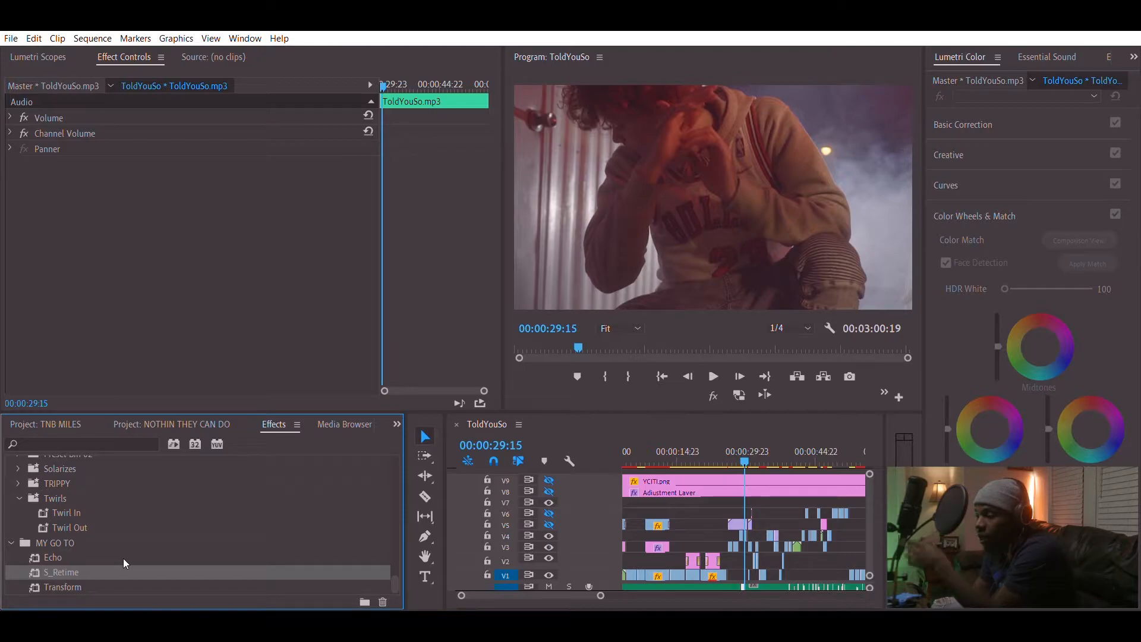
# Look closer at the layered clips around 00:00:29:15, then play the sequence from there and stop at 00:00:41:15.
pyautogui.moveTo(600, 595); pyautogui.dragTo(550, 586)
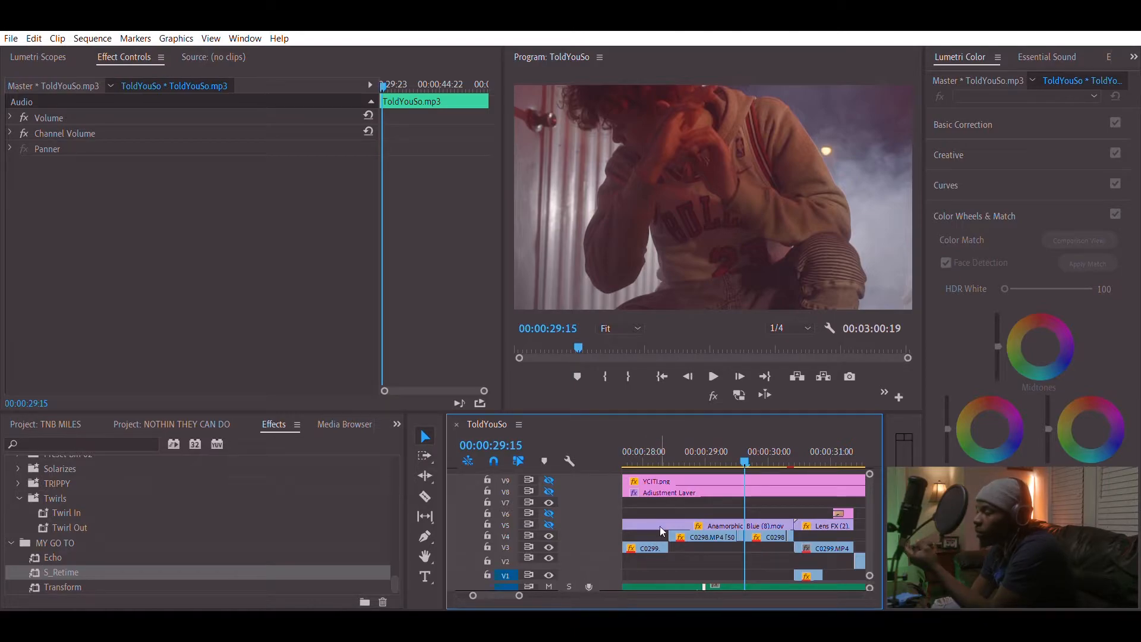
pyautogui.click(393, 571)
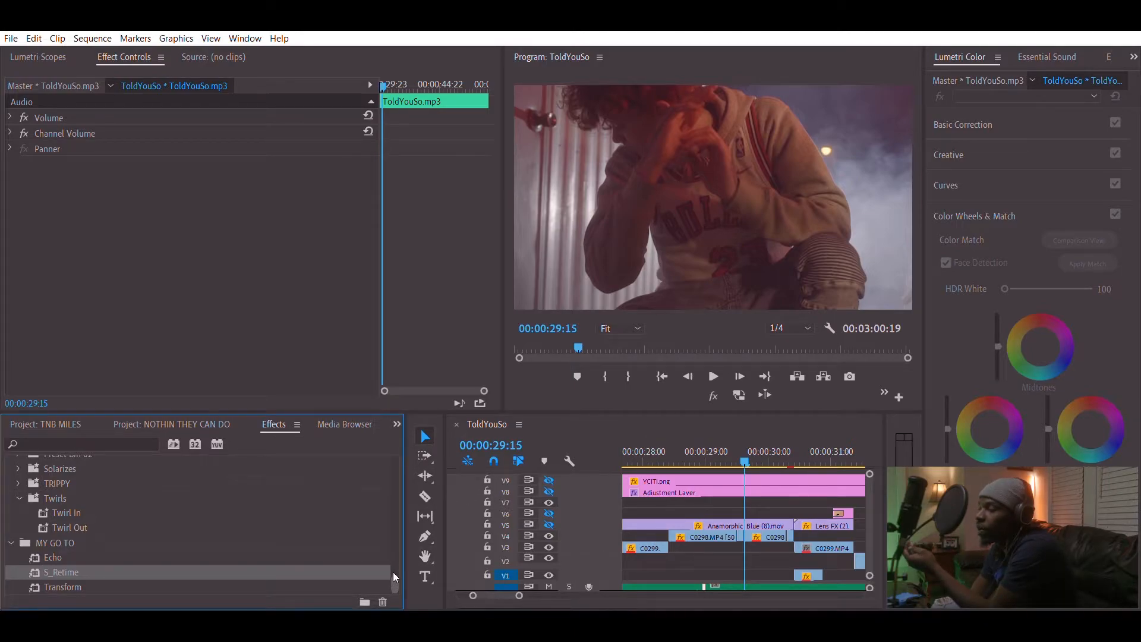
pyautogui.scroll(2, 394, 571)
pyautogui.moveTo(519, 595); pyautogui.dragTo(548, 588)
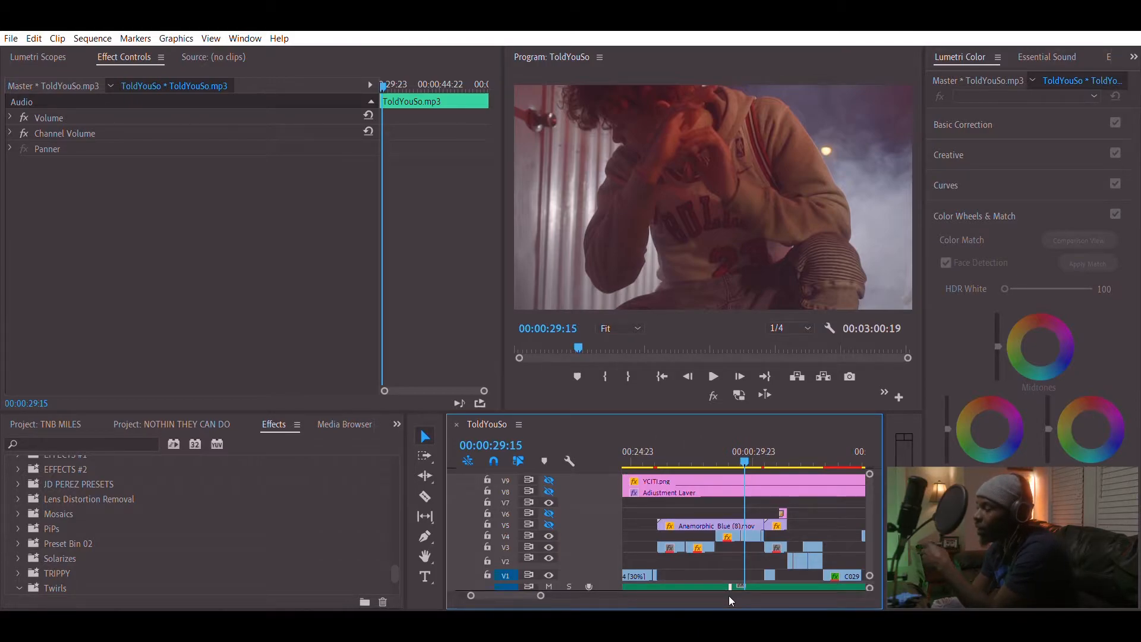
pyautogui.moveTo(532, 588)
pyautogui.mouseDown()
pyautogui.moveTo(574, 588)
pyautogui.moveTo(538, 590)
pyautogui.mouseUp()
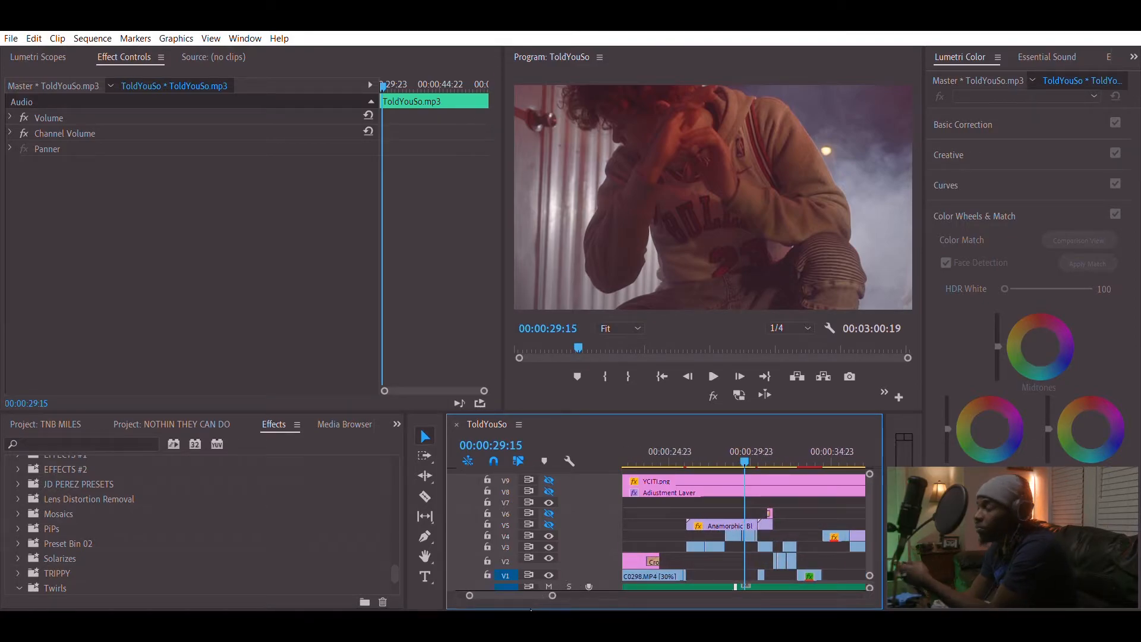
pyautogui.press('space')
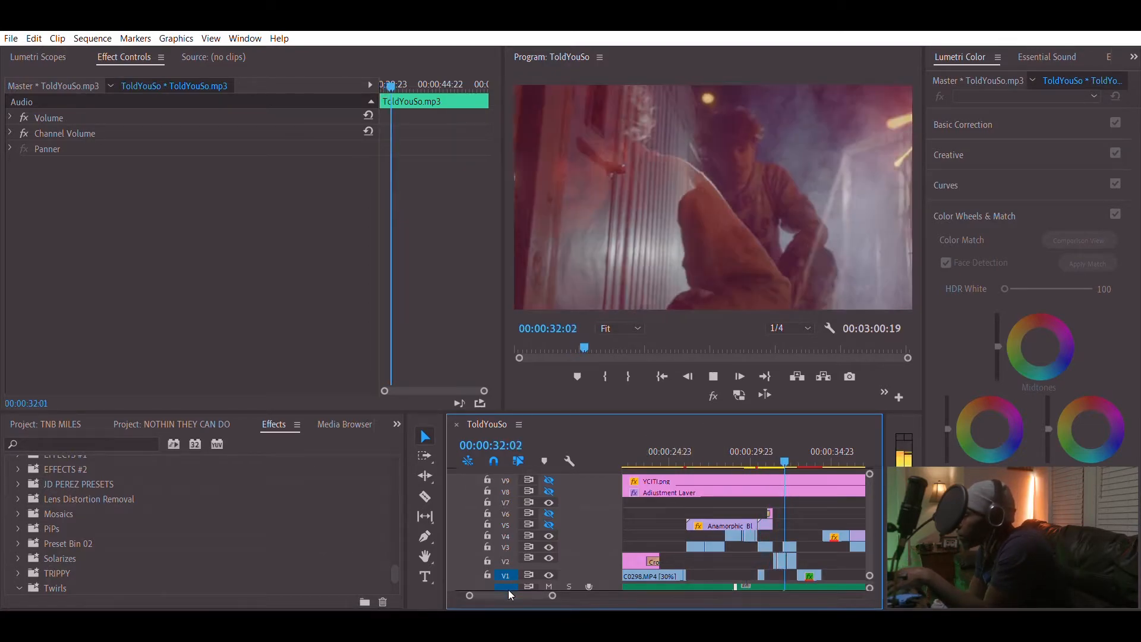
pyautogui.press('space')
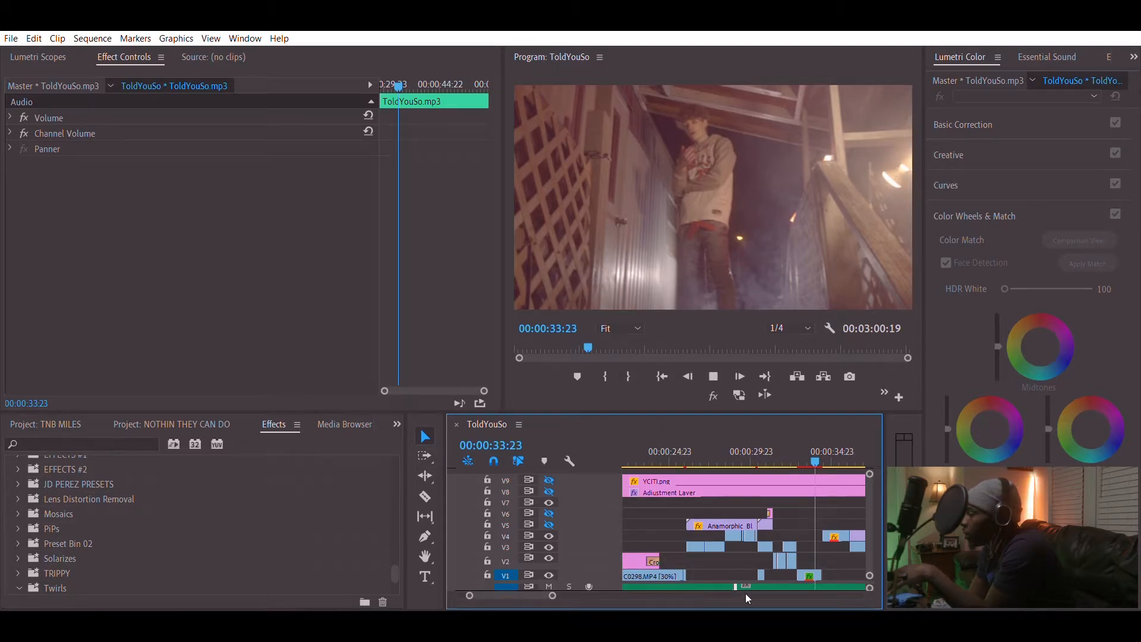
pyautogui.press('space')
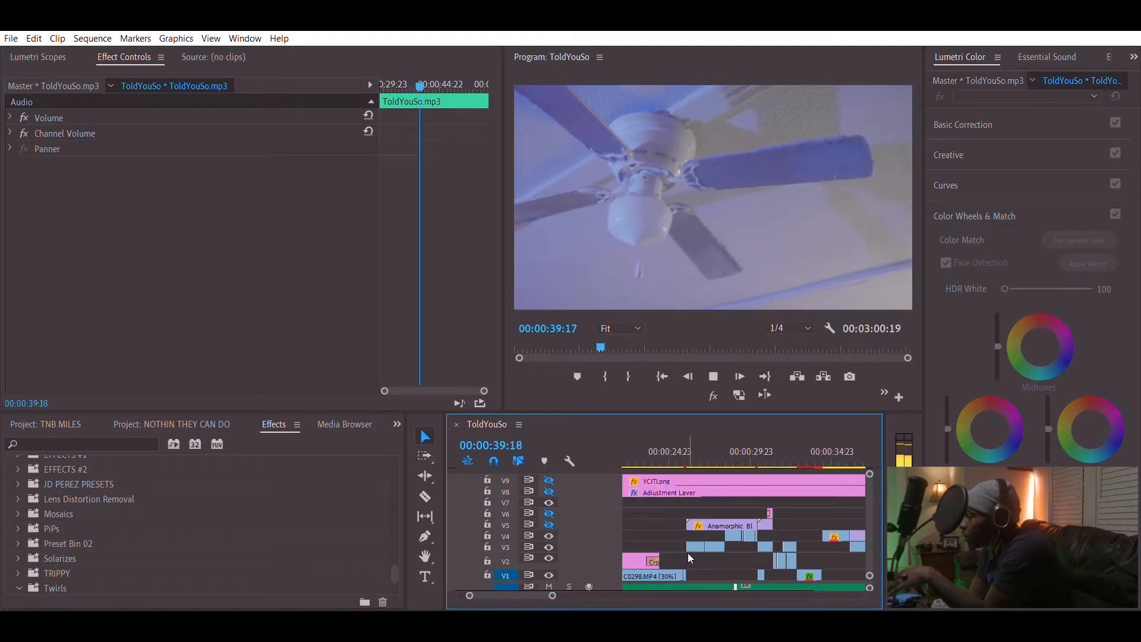
pyautogui.press('space')
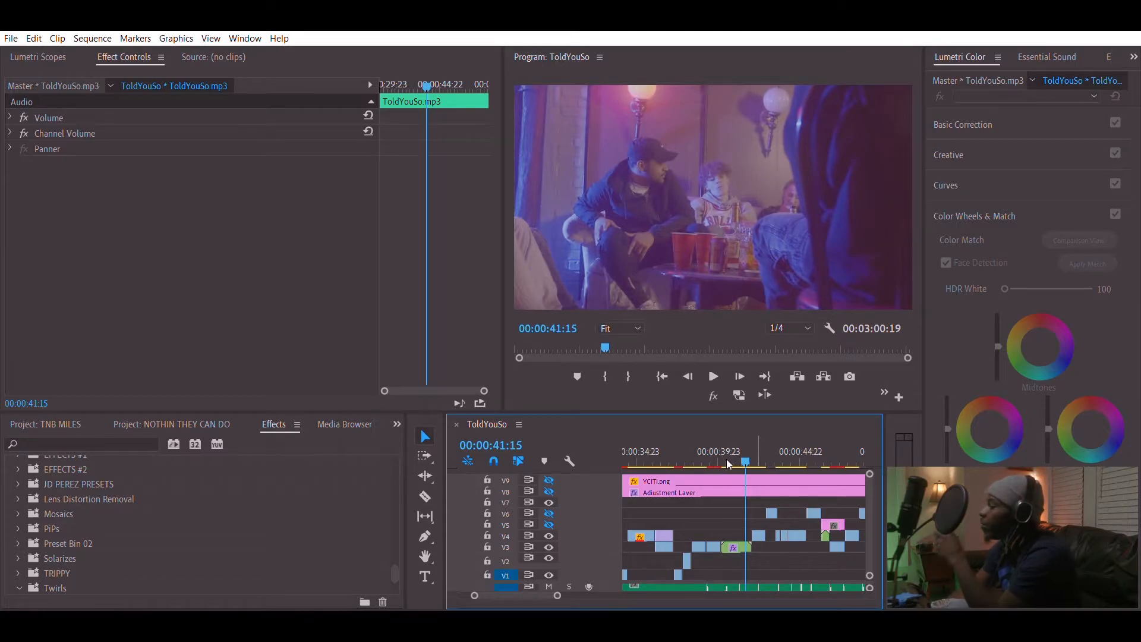
# Resume playback from 00:00:41:15, make the overlay tracks V5 and V6 visible again, and stop at 00:00:58:11.
pyautogui.scroll(1, 729, 463)
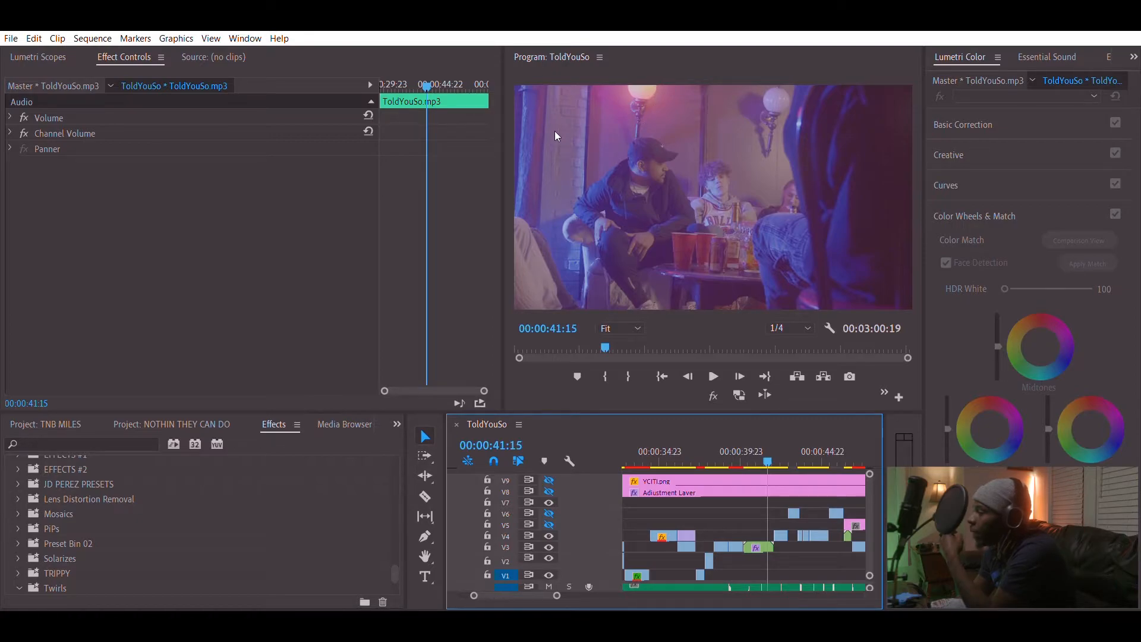
pyautogui.click(713, 375)
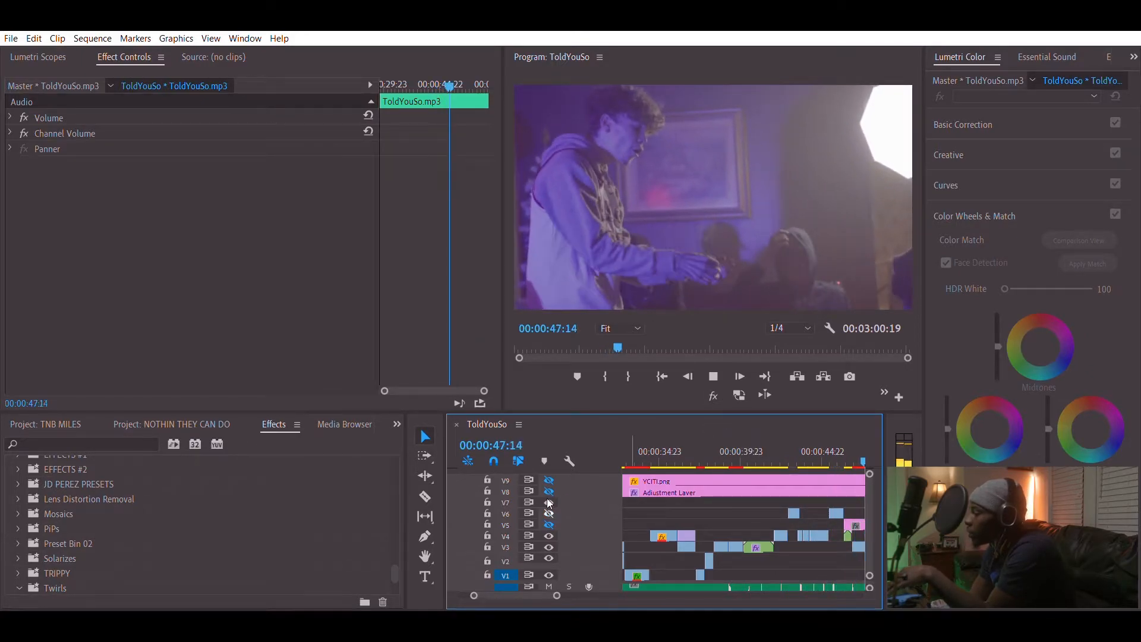
pyautogui.click(549, 524)
pyautogui.click(549, 514)
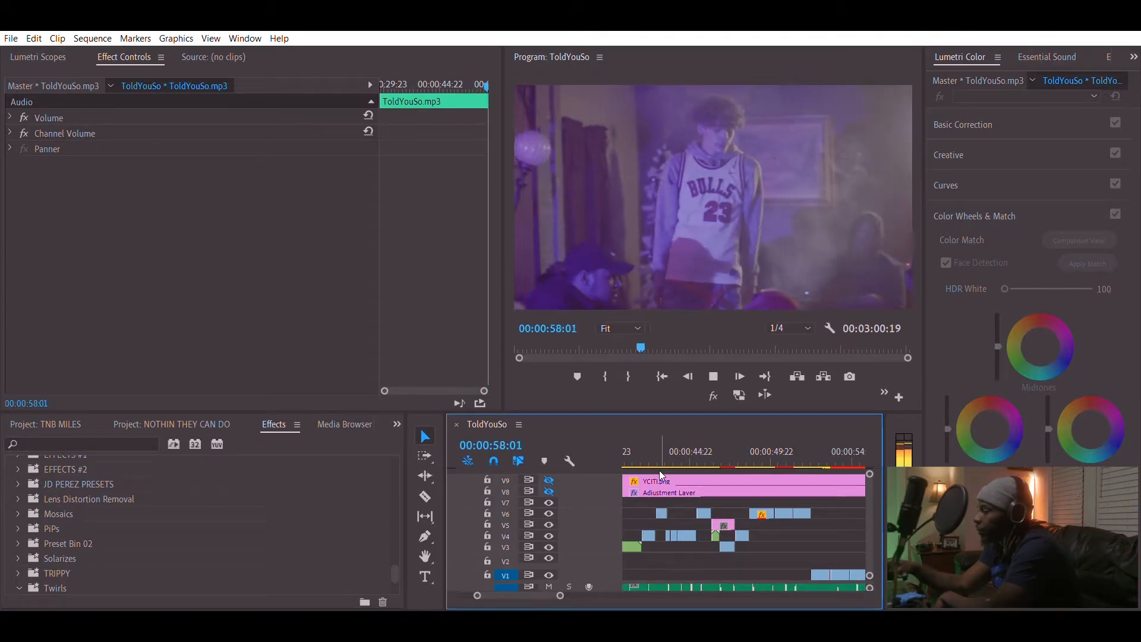
pyautogui.press('space')
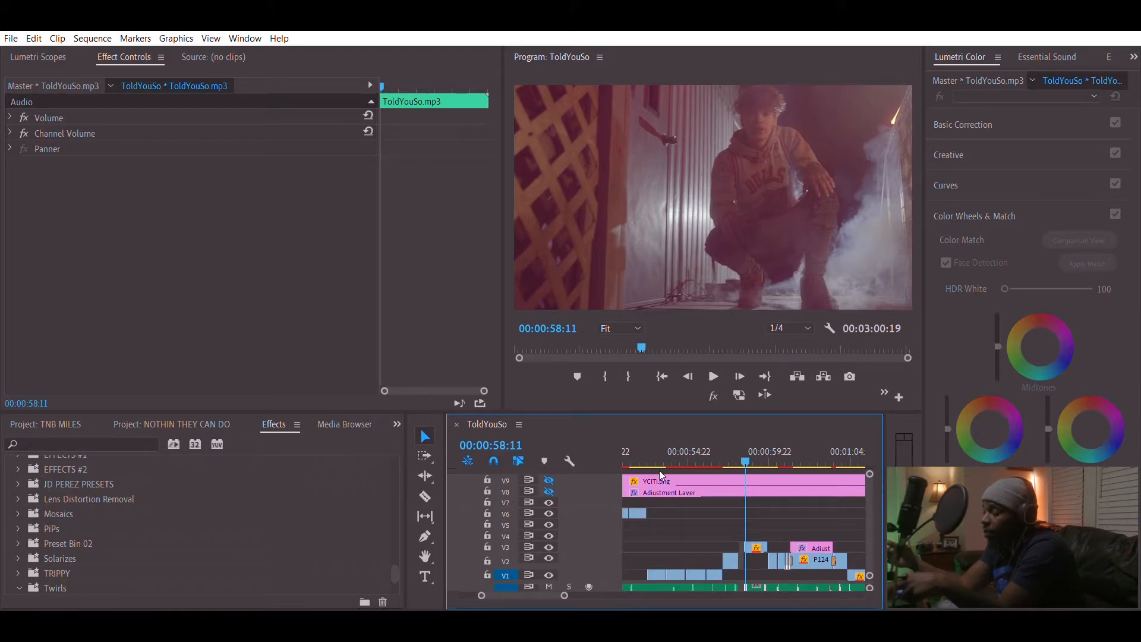
# Play on to 00:01:01:05, then move back to the frame at 00:01:00:06.
pyautogui.press('space')
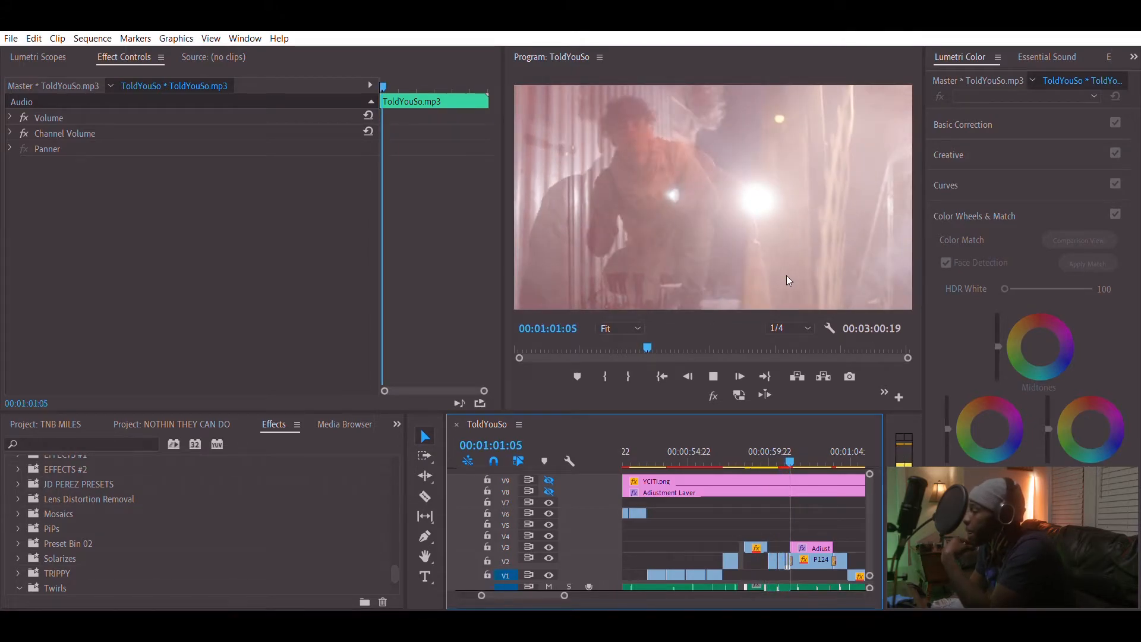
pyautogui.press('space')
pyautogui.scroll(-1, 797, 495)
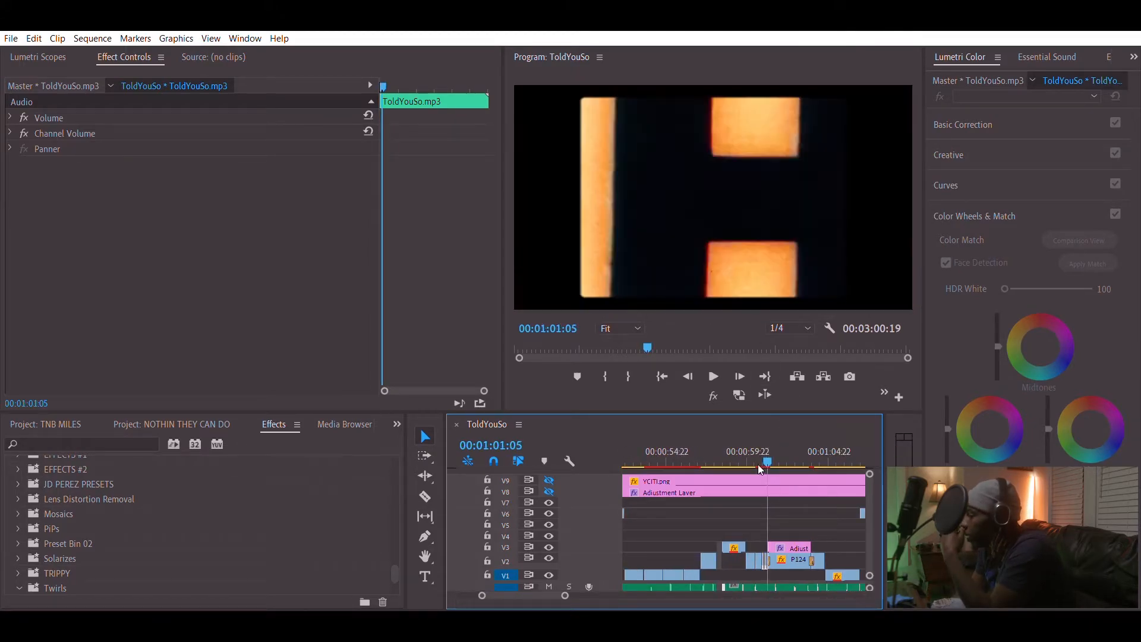
pyautogui.moveTo(765, 449); pyautogui.dragTo(752, 450)
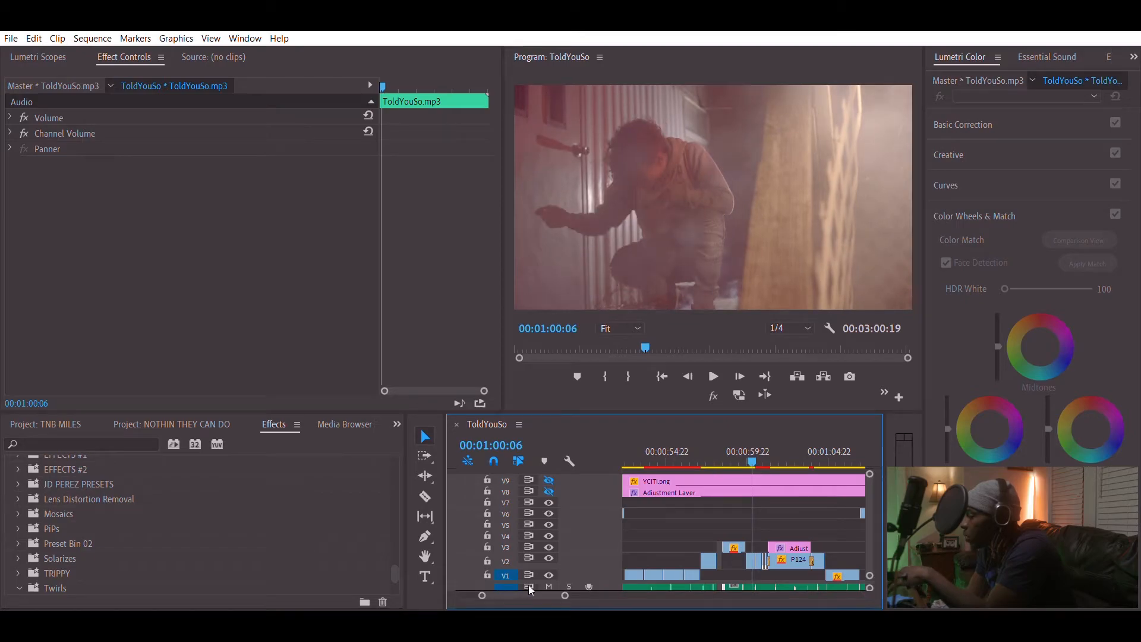
# Replay the short transition clips on V2 from about 00:01:00:17 and stop within P1244378.MOV at 00:01:02:20.
pyautogui.moveTo(568, 589); pyautogui.dragTo(533, 590)
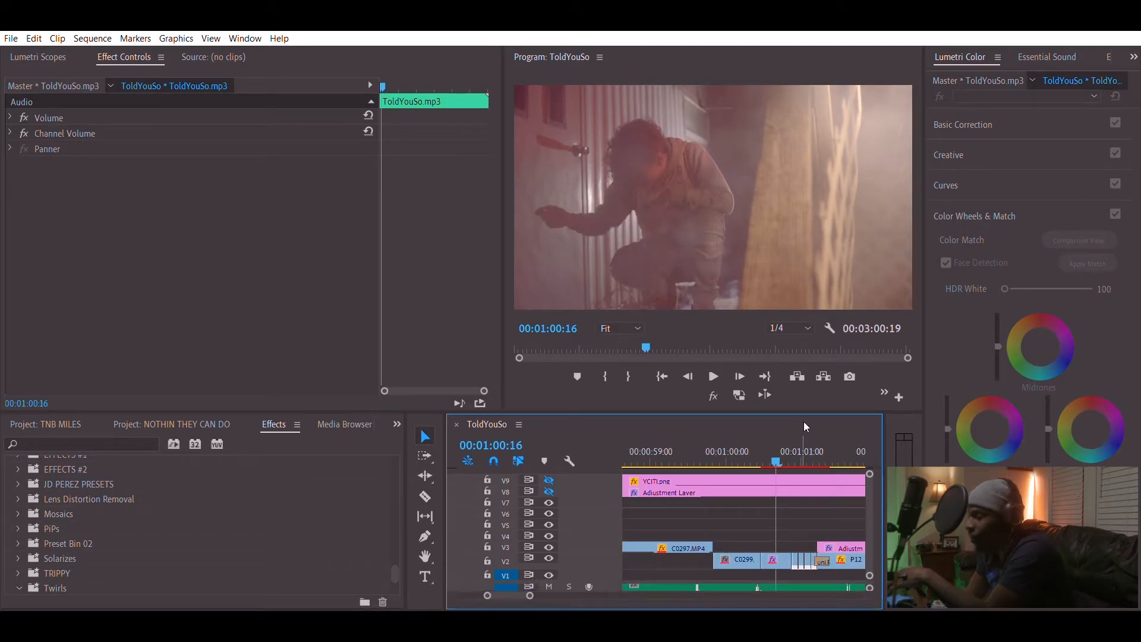
pyautogui.click(783, 463)
pyautogui.press('space')
pyautogui.click(780, 452)
pyautogui.press('space')
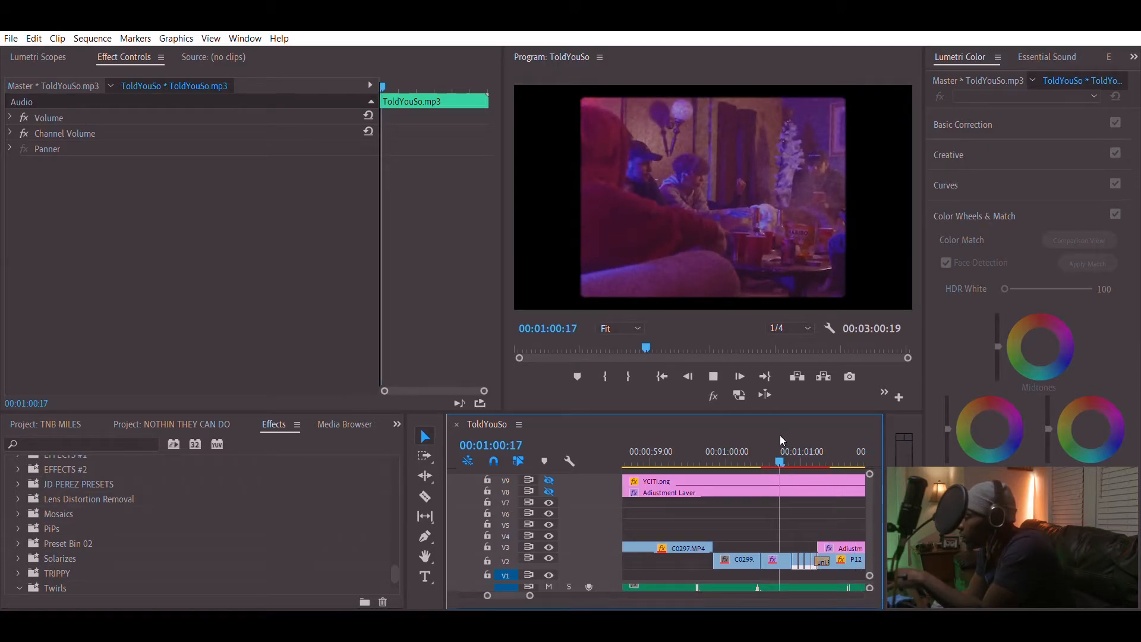
pyautogui.click(780, 437)
pyautogui.press('space')
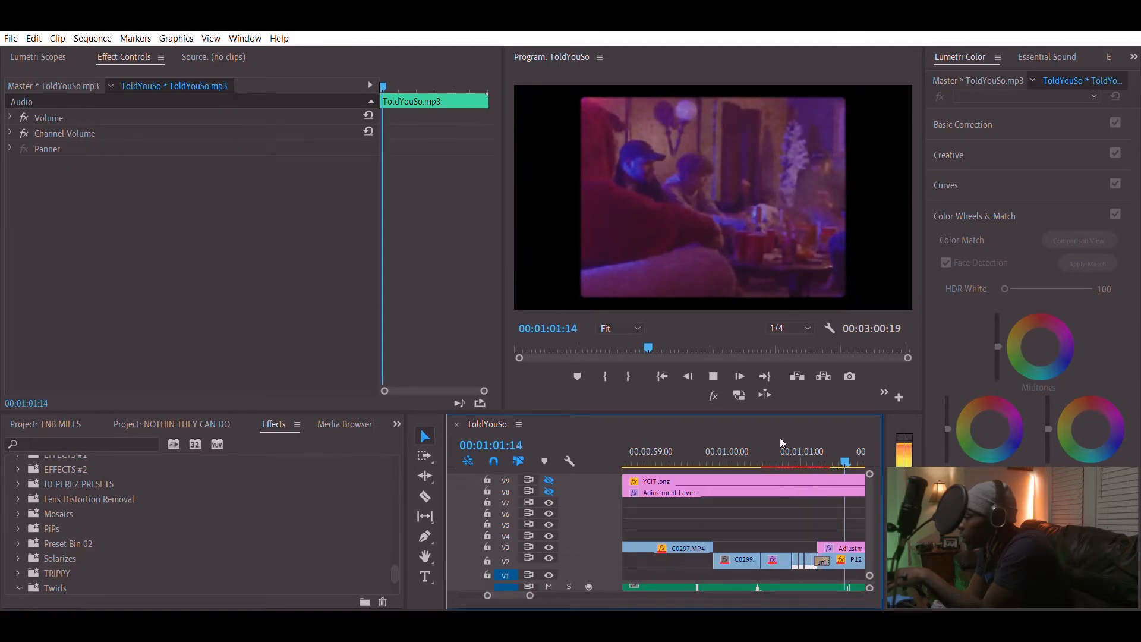
pyautogui.press('space')
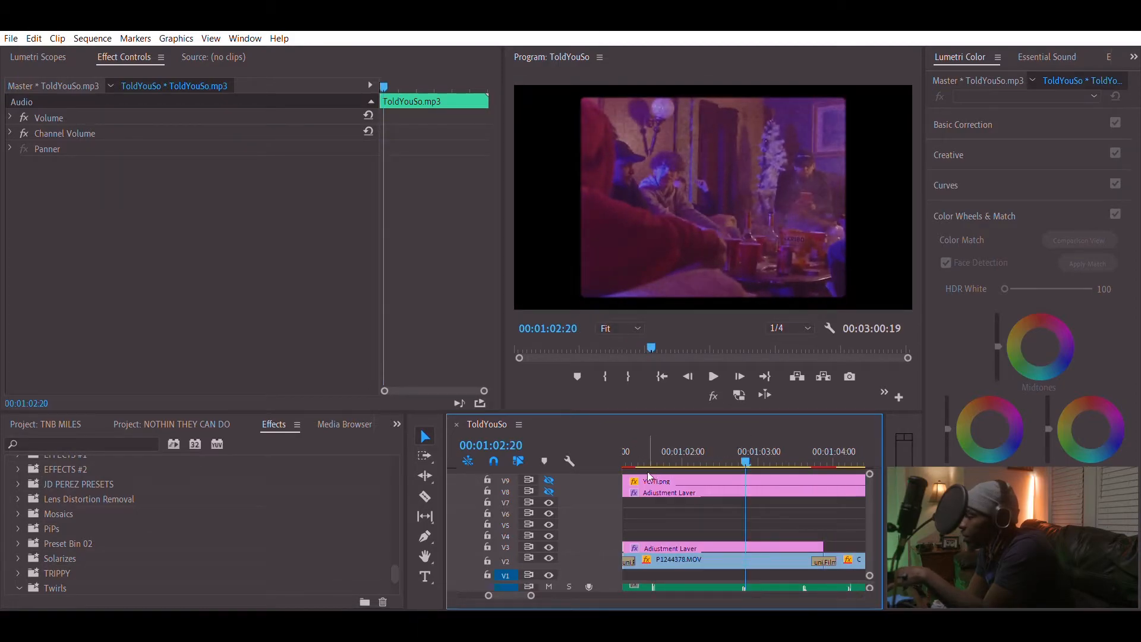
# Play the sequence onward from 00:01:02:20 and stop at 00:01:21:00.
pyautogui.scroll(-2, 678, 485)
pyautogui.press('space')
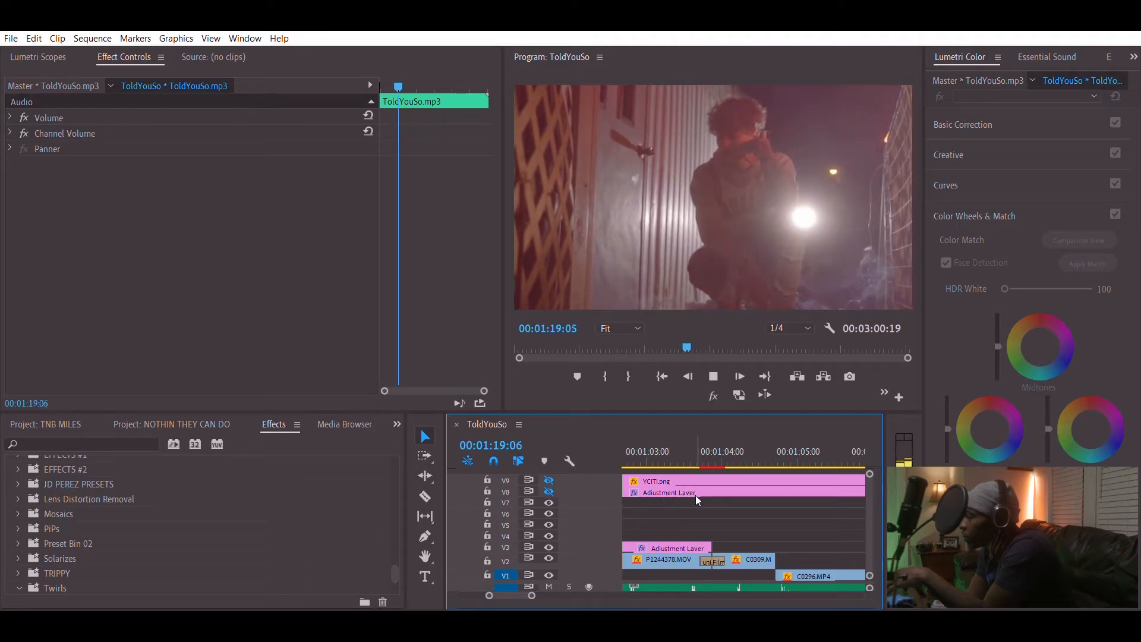
pyautogui.press('space')
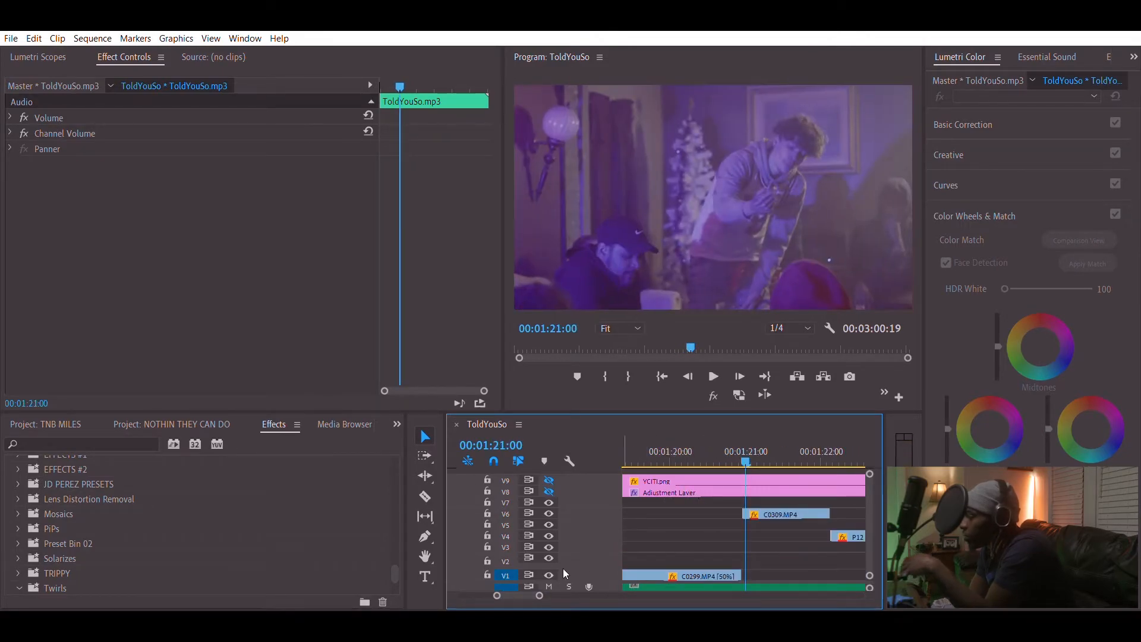
# View the whole sequence on the timeline and return to its start at 00:00:00:00.
pyautogui.moveTo(540, 594); pyautogui.dragTo(689, 594)
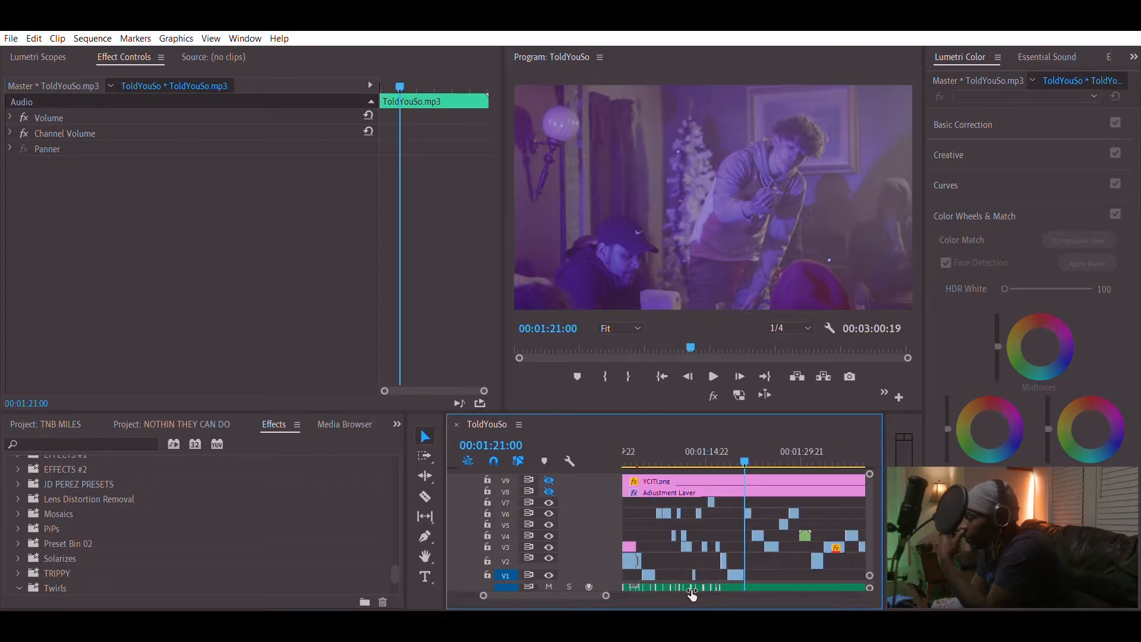
pyautogui.moveTo(752, 574); pyautogui.dragTo(745, 560)
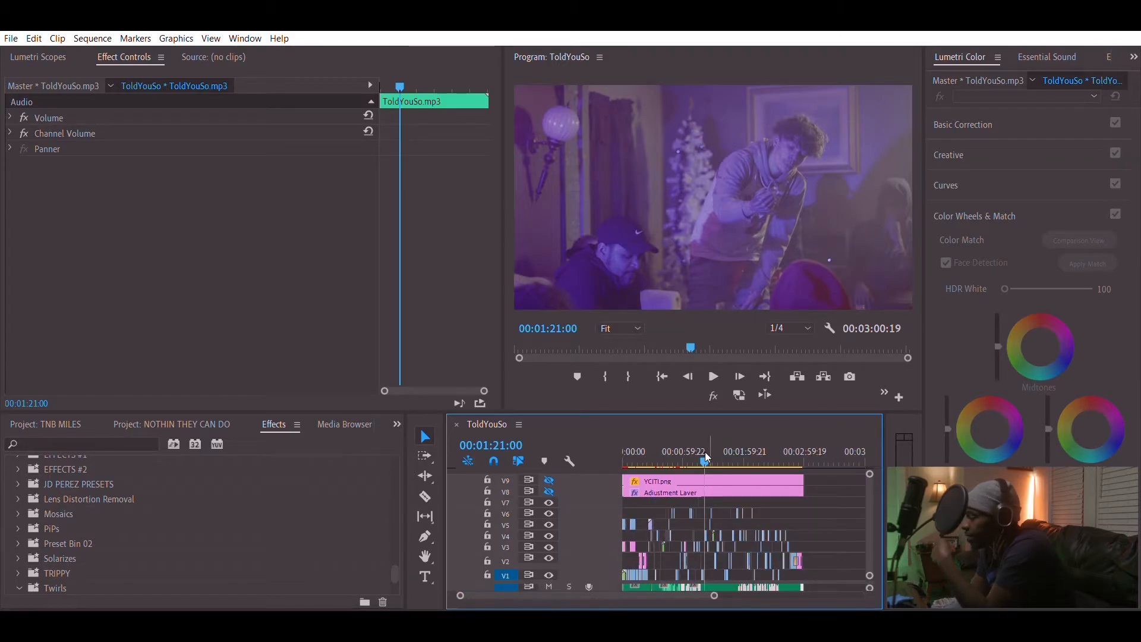
pyautogui.moveTo(686, 450); pyautogui.dragTo(616, 451)
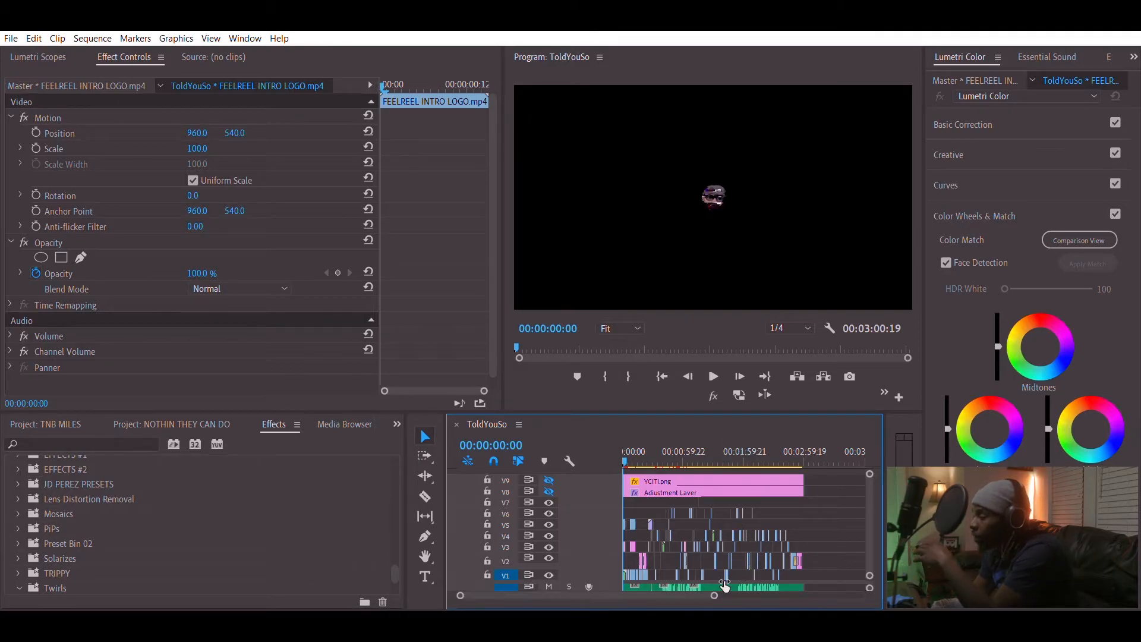
# Select all clips on the timeline and play the sequence from 00:00:00:00.
pyautogui.moveTo(810, 494); pyautogui.dragTo(633, 572)
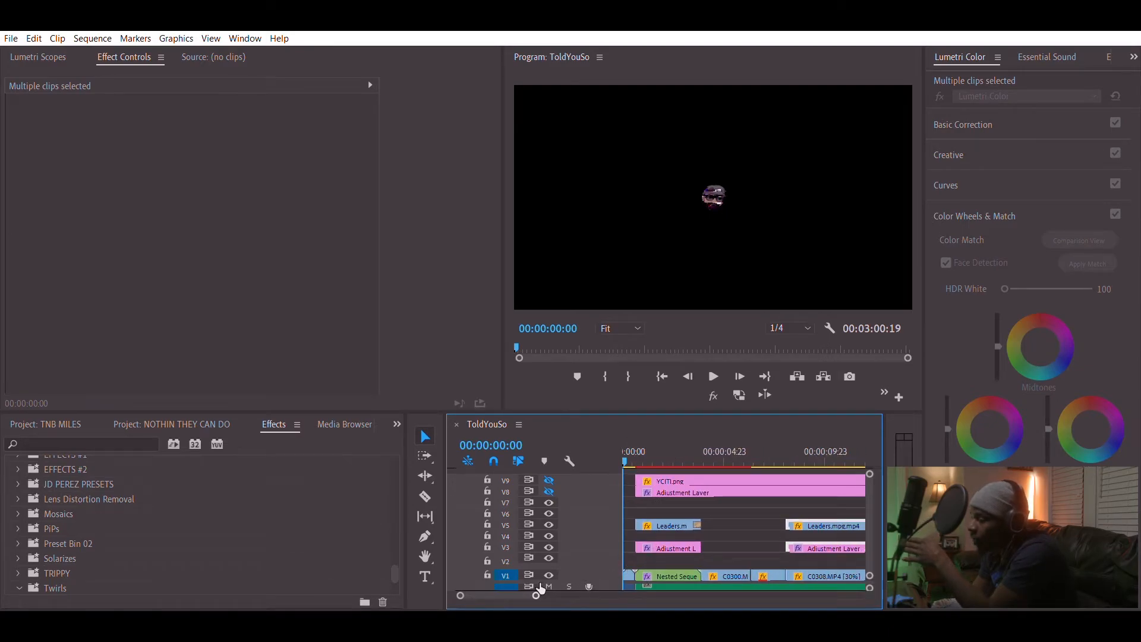
pyautogui.moveTo(537, 595); pyautogui.dragTo(659, 595)
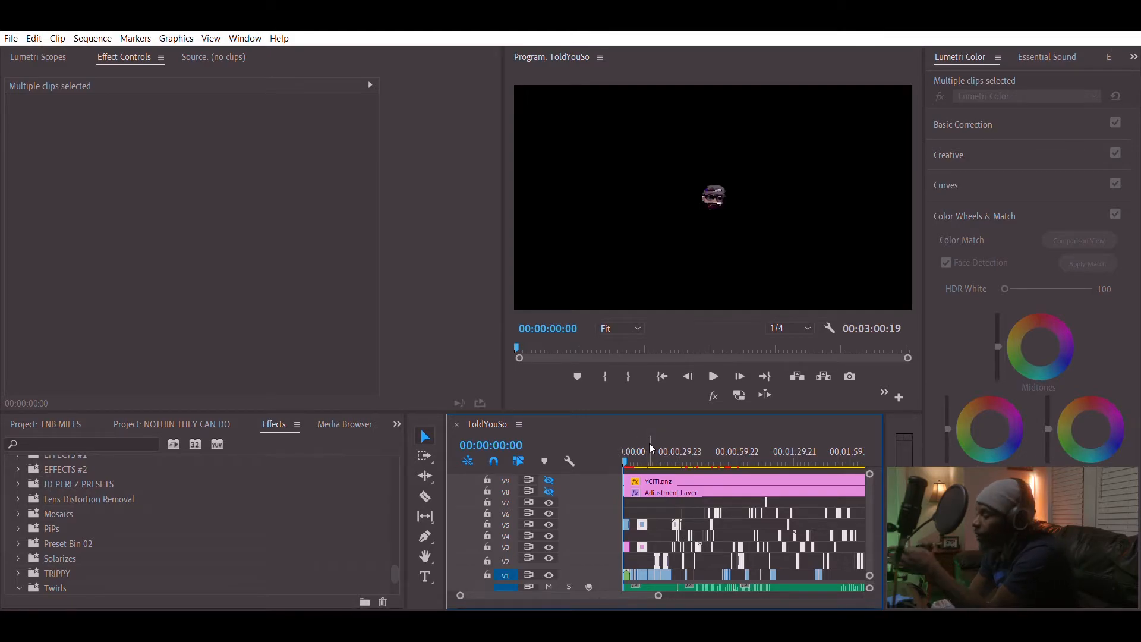
pyautogui.press('space')
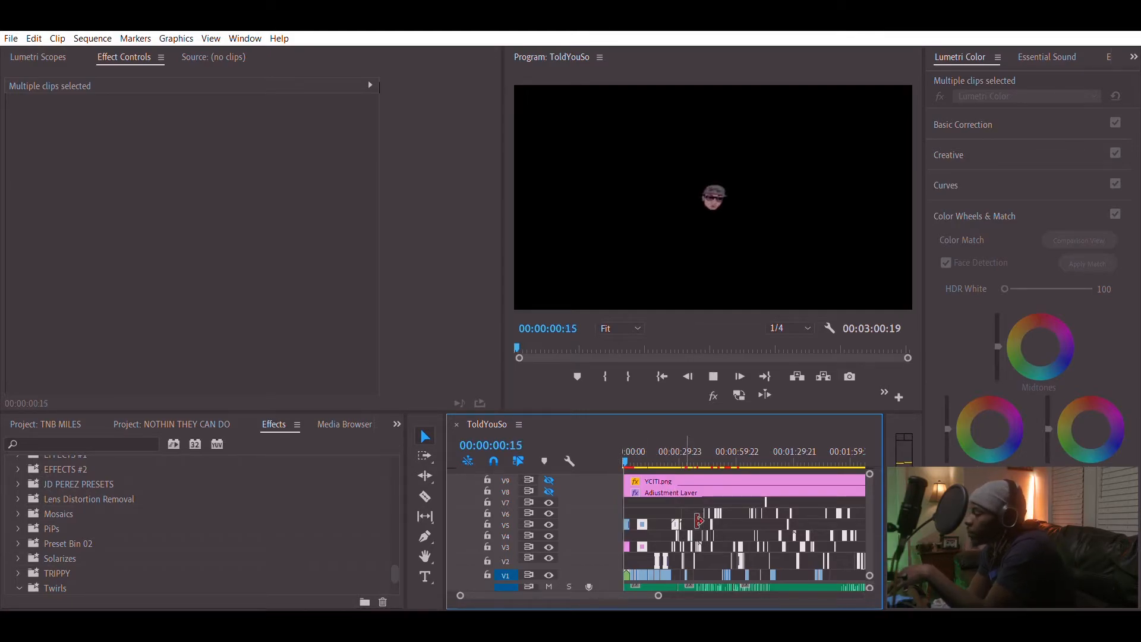
# Play the C0308.MP4 section from 00:00:08:13, then skip ahead to P1244379.MOV and stop at 00:00:15:21.
pyautogui.scroll(-1, 652, 585)
pyautogui.moveTo(666, 590); pyautogui.dragTo(580, 593)
pyautogui.moveTo(671, 453); pyautogui.dragTo(689, 528)
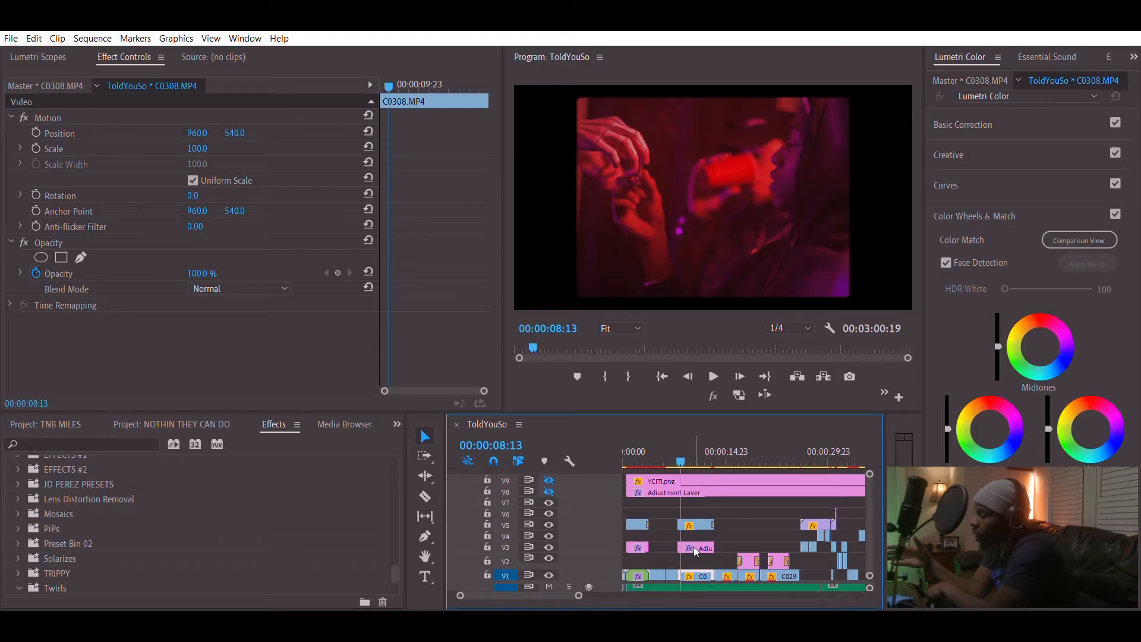
pyautogui.press('space')
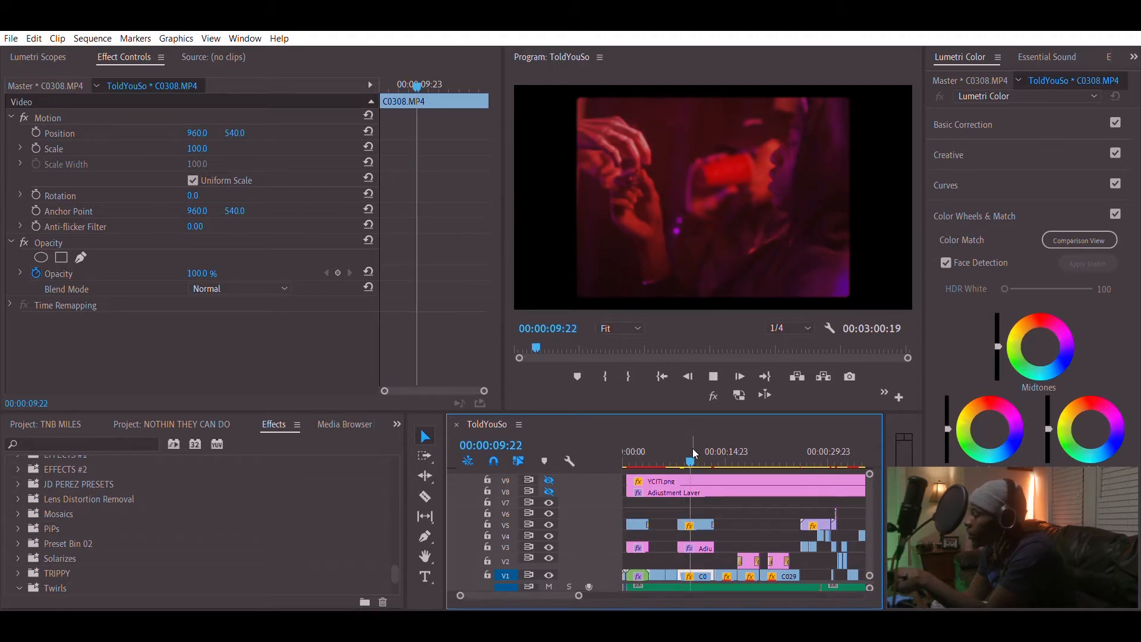
pyautogui.click(729, 450)
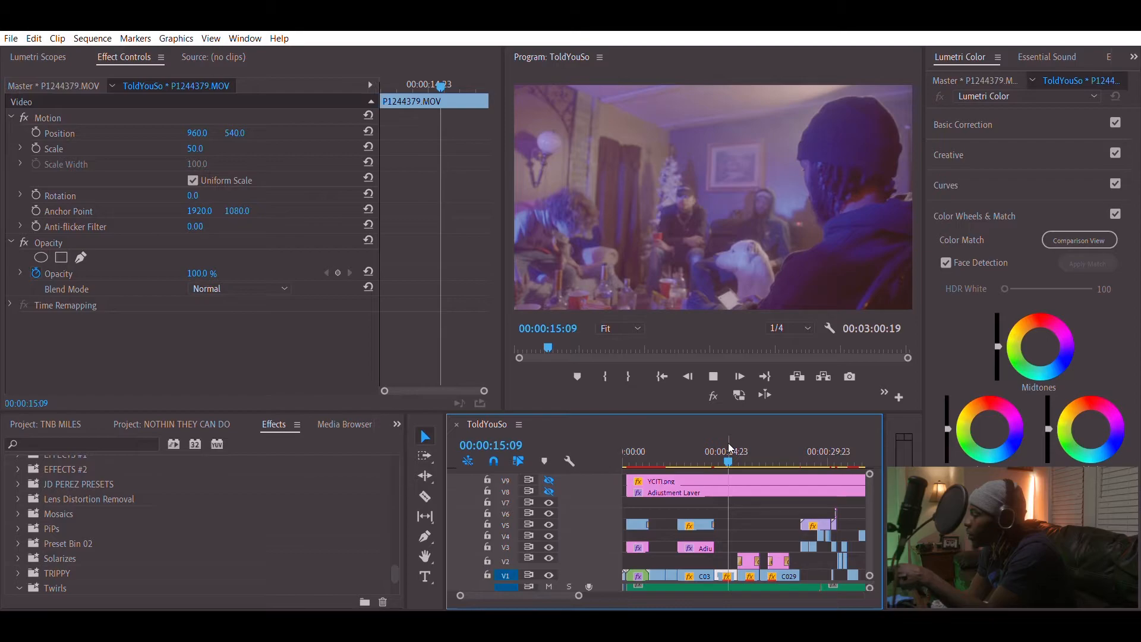
pyautogui.press('space')
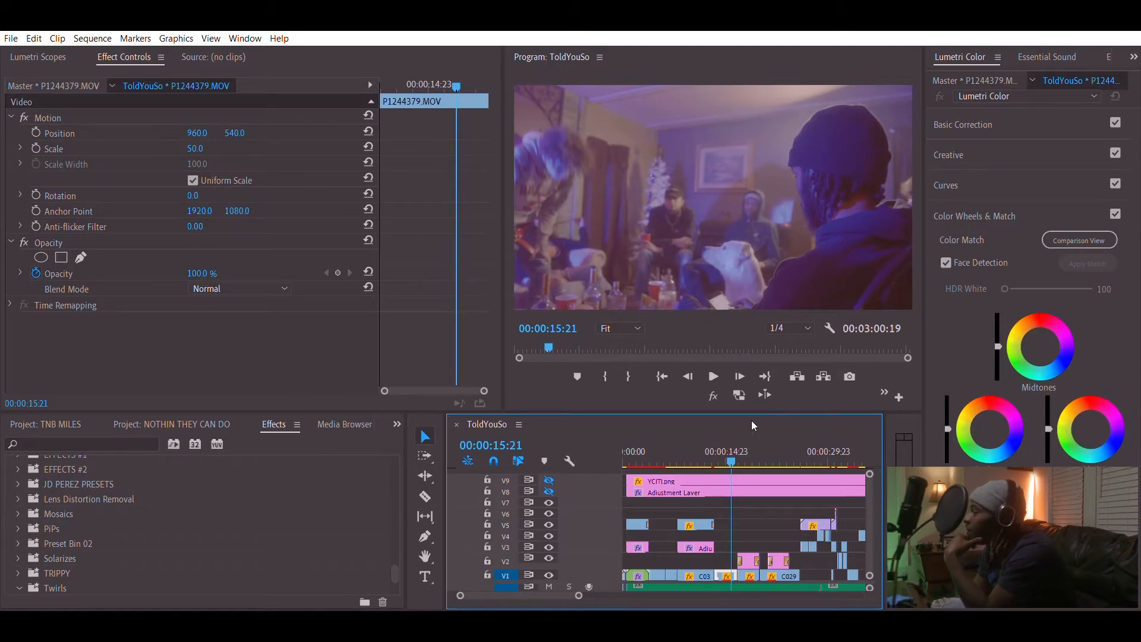
# Play on through the "TOLD YOU SO" title, pausing at 00:00:22:22, and continue to 00:01:01:05.
pyautogui.click(713, 376)
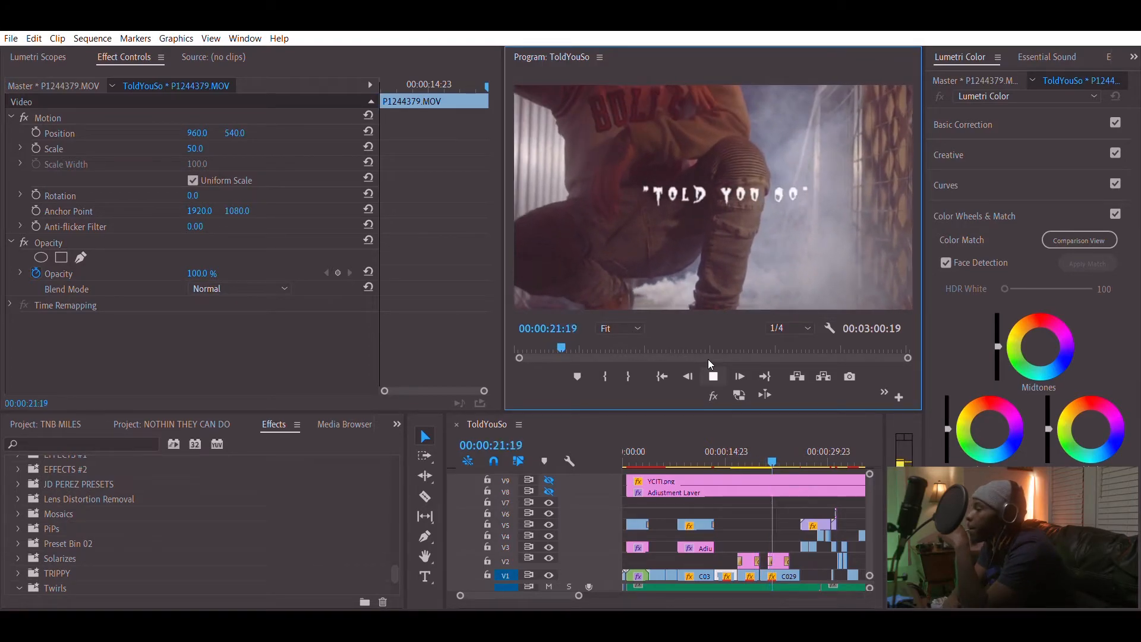
pyautogui.press('space')
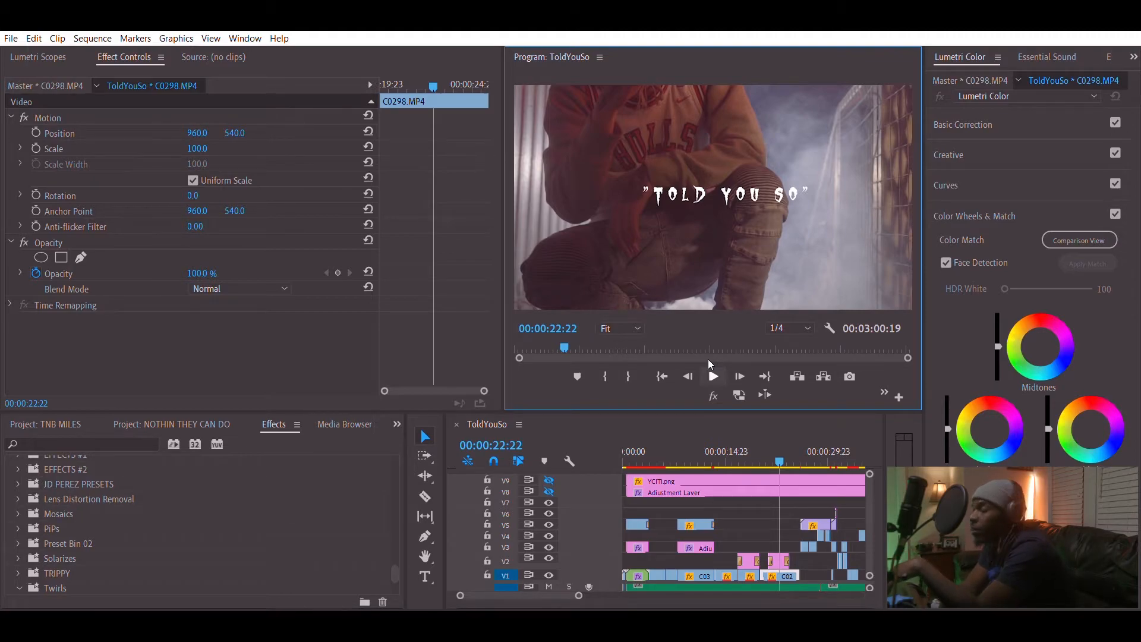
pyautogui.press('space')
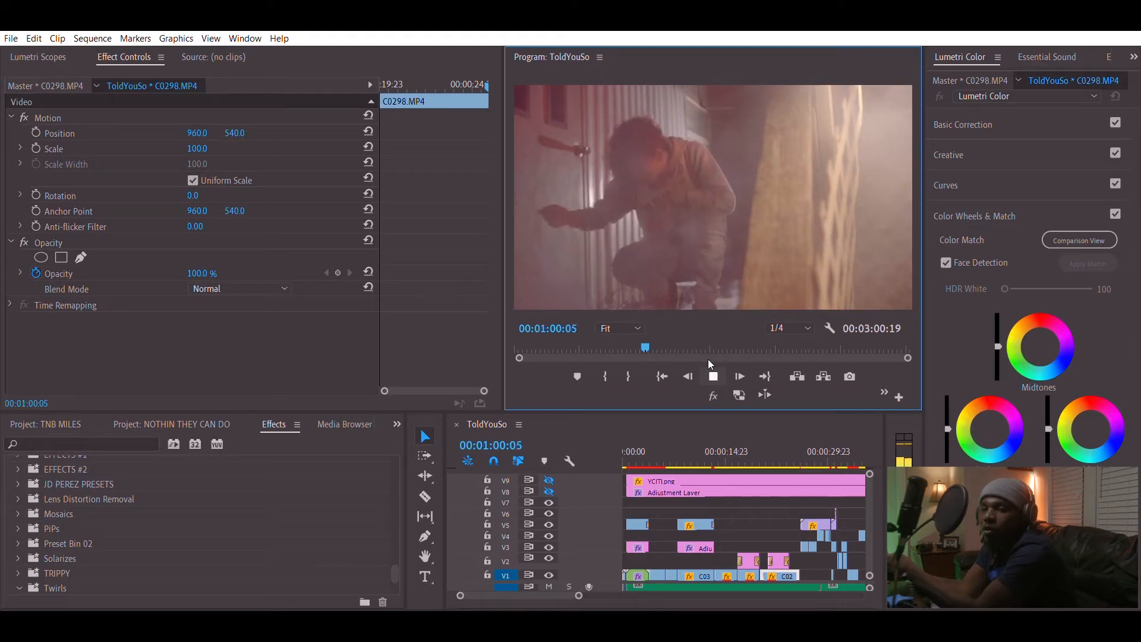
pyautogui.press('space')
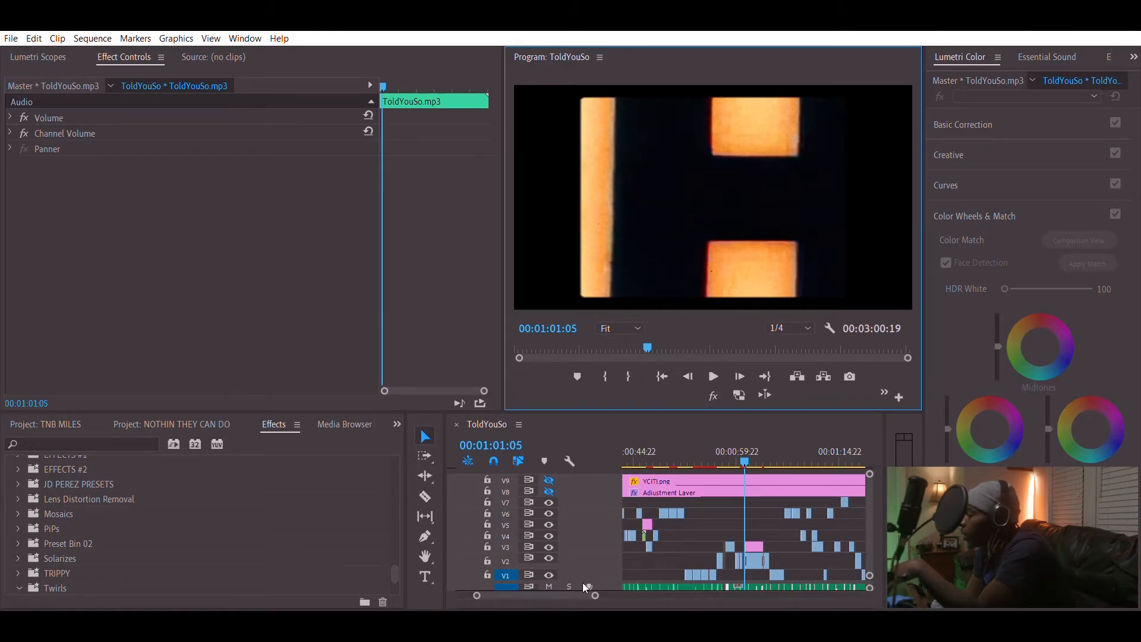
# Play the film transition on V2 from 00:01:01:05, then move the playhead ahead to 00:01:12:19.
pyautogui.moveTo(596, 593); pyautogui.dragTo(526, 591)
pyautogui.press('space')
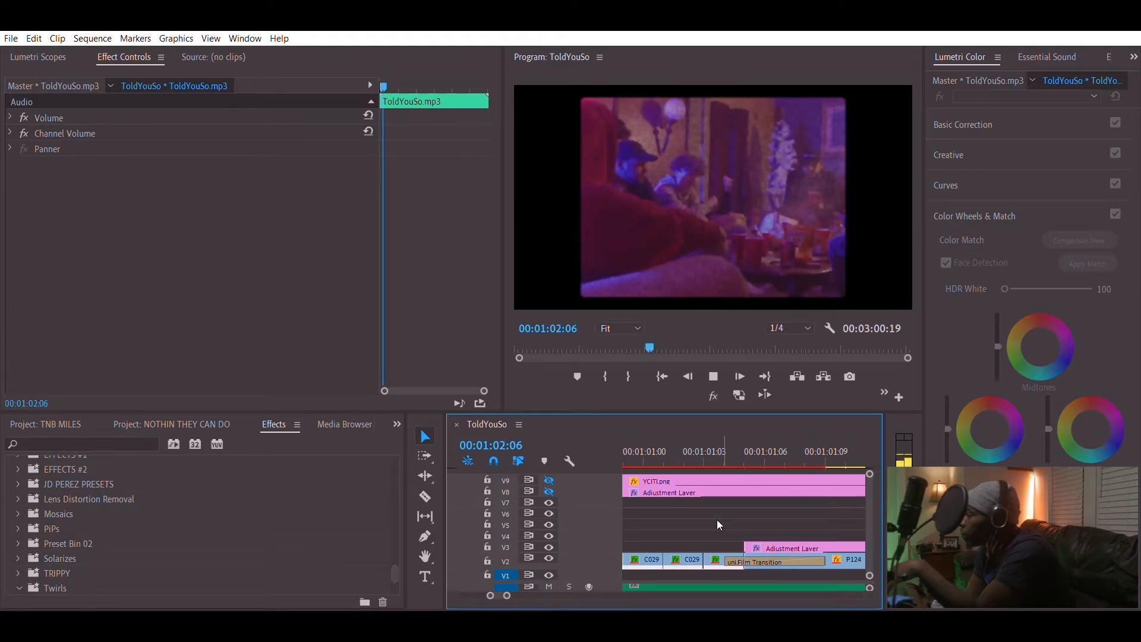
pyautogui.press('space')
pyautogui.moveTo(511, 590); pyautogui.dragTo(543, 577)
pyautogui.scroll(-3, 666, 517)
pyautogui.moveTo(687, 441); pyautogui.dragTo(891, 442)
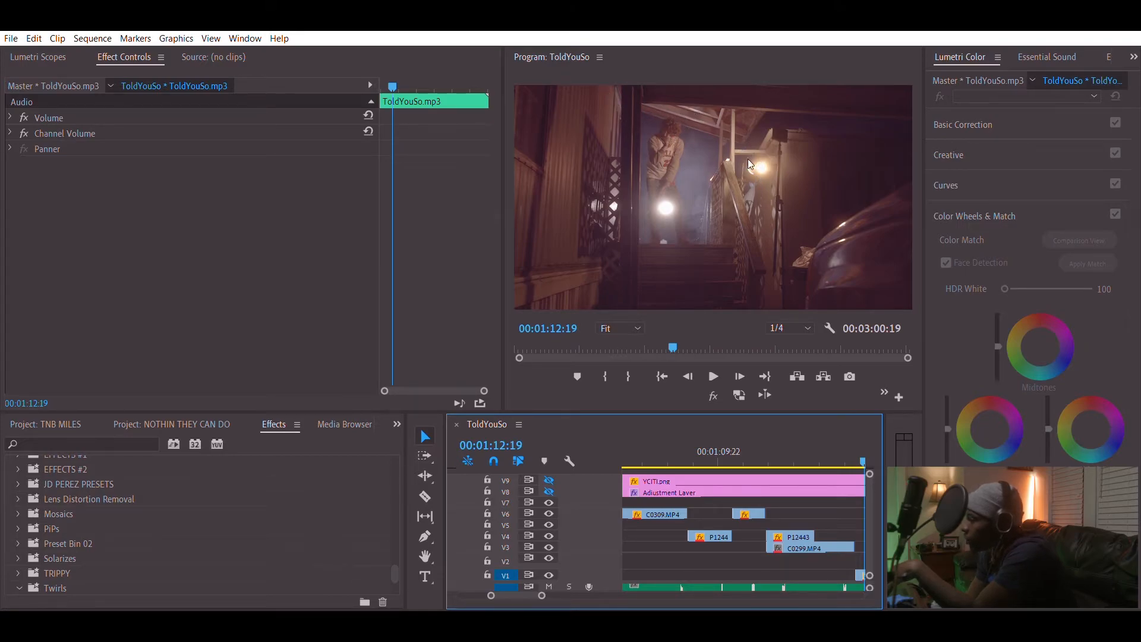
# Play the alternating clips from 00:01:12:19, pausing at 00:01:13:18, and stop at 00:01:18:05.
pyautogui.press('space')
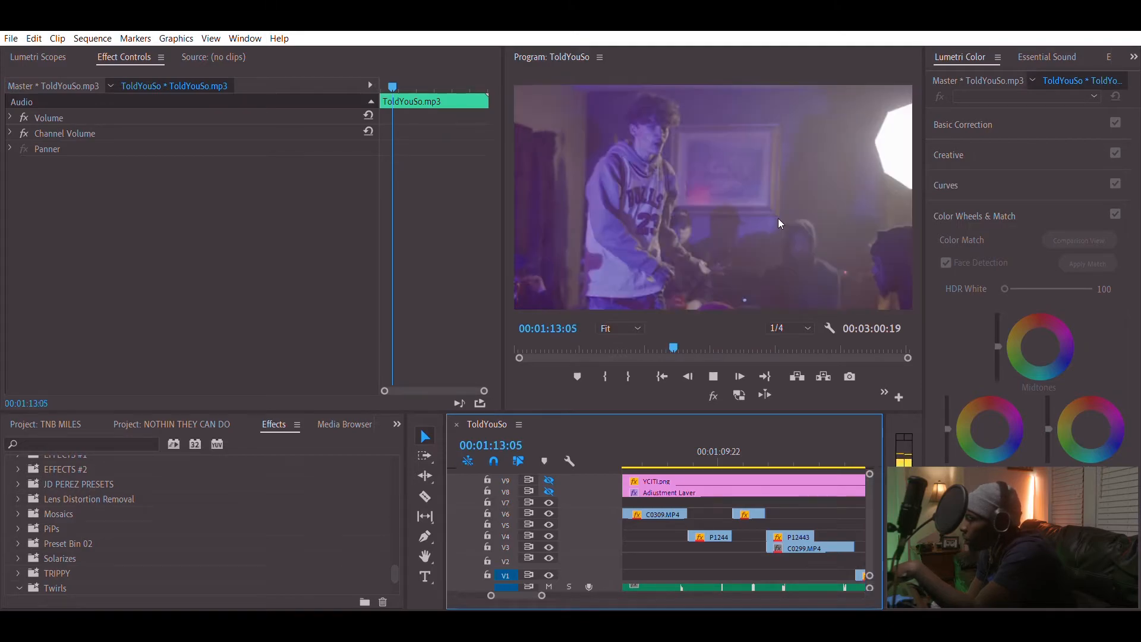
pyautogui.press('space')
pyautogui.scroll(2, 666, 483)
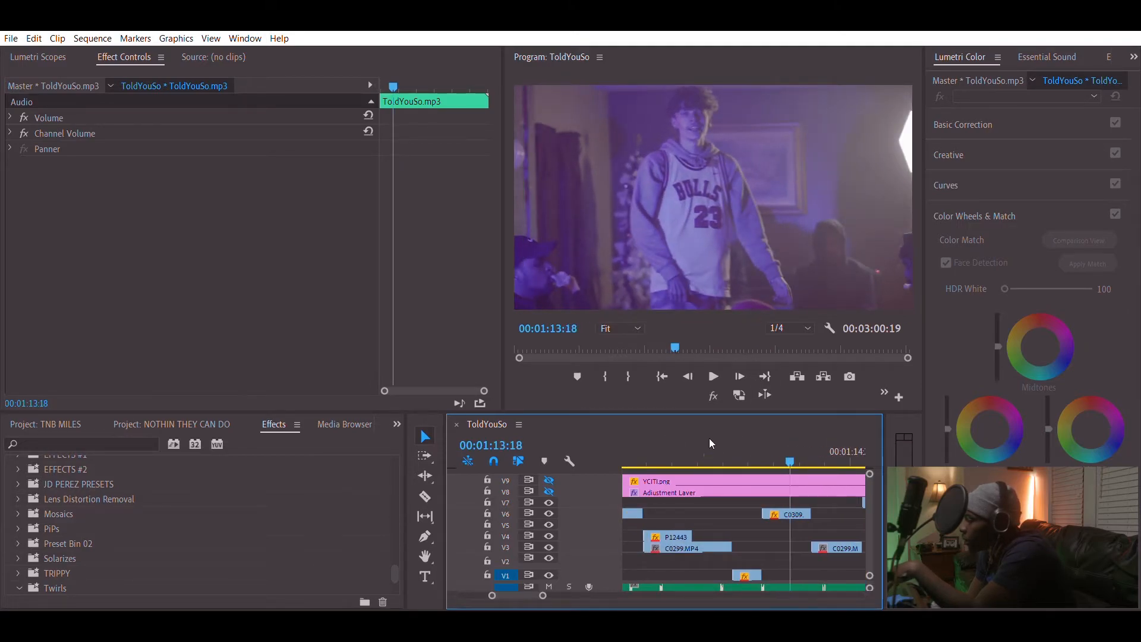
pyautogui.click(718, 431)
pyautogui.press('space')
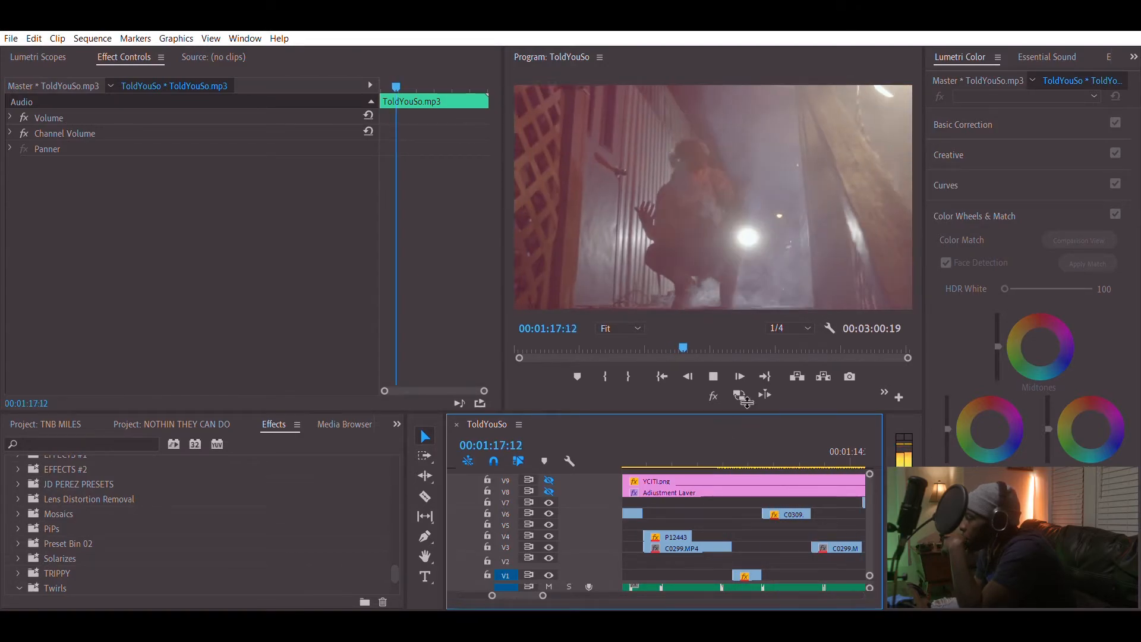
pyautogui.press('space')
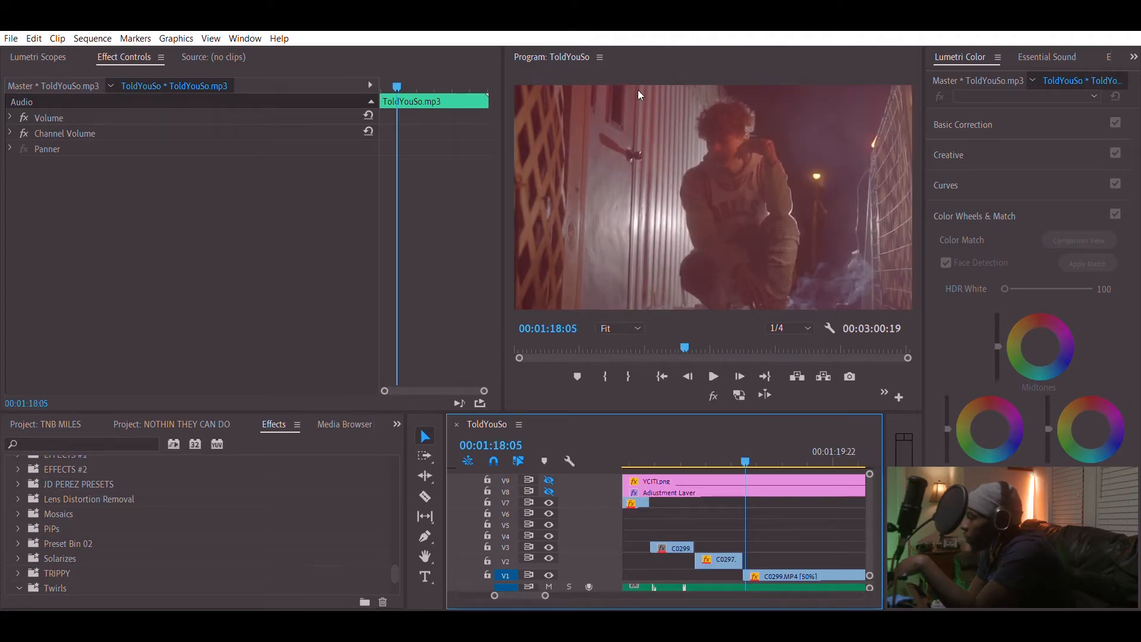
# Play from 00:01:18:05 to 00:01:24:00, pausing at 00:01:18:17, then move back to C0309.MP4 at 00:01:21:09.
pyautogui.press('space')
pyautogui.press('space')
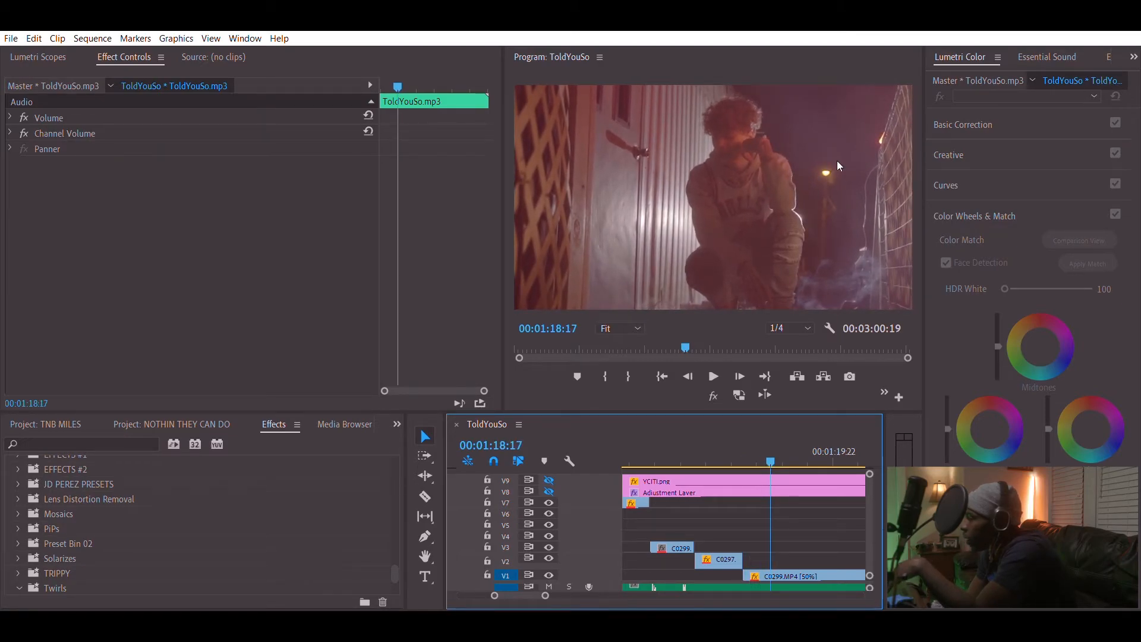
pyautogui.press('space')
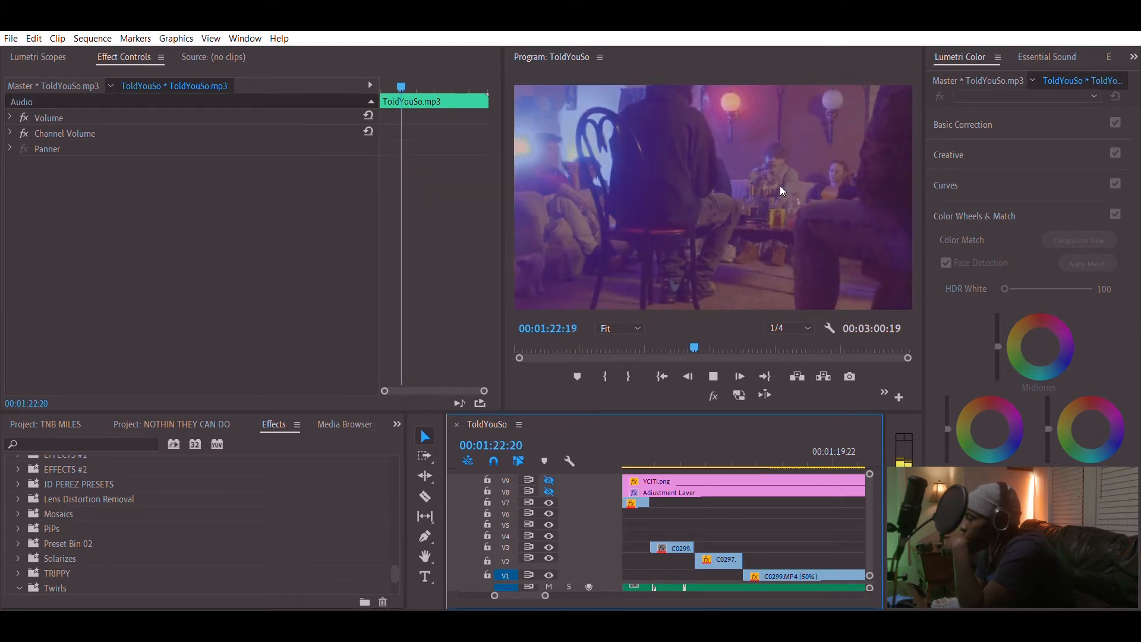
pyautogui.press('space')
pyautogui.scroll(3, 729, 468)
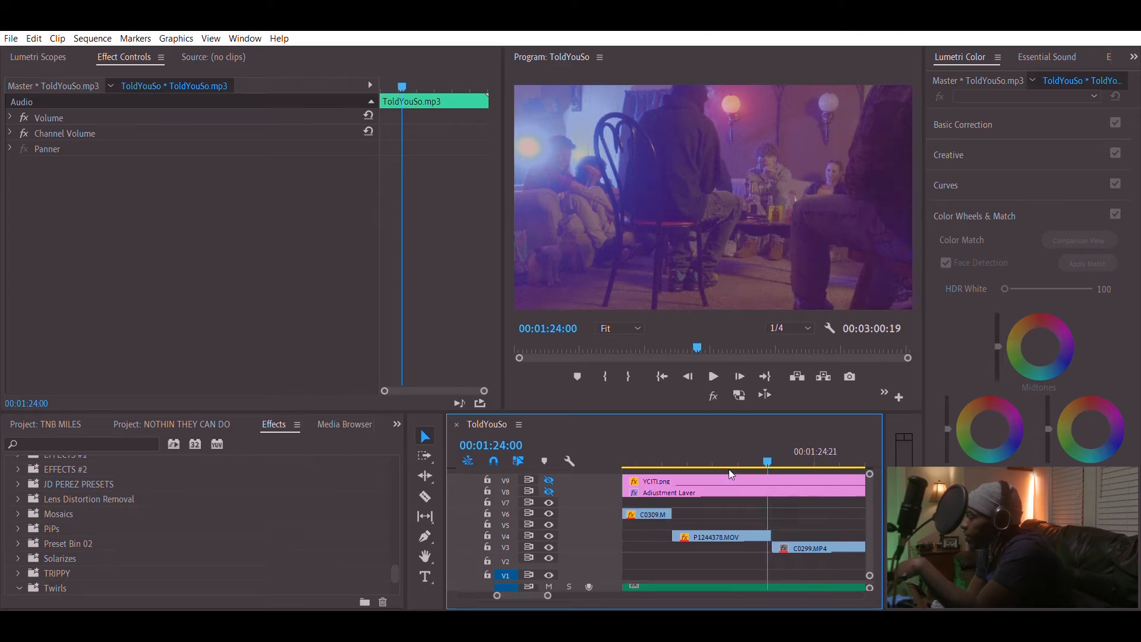
pyautogui.moveTo(710, 448); pyautogui.dragTo(703, 445)
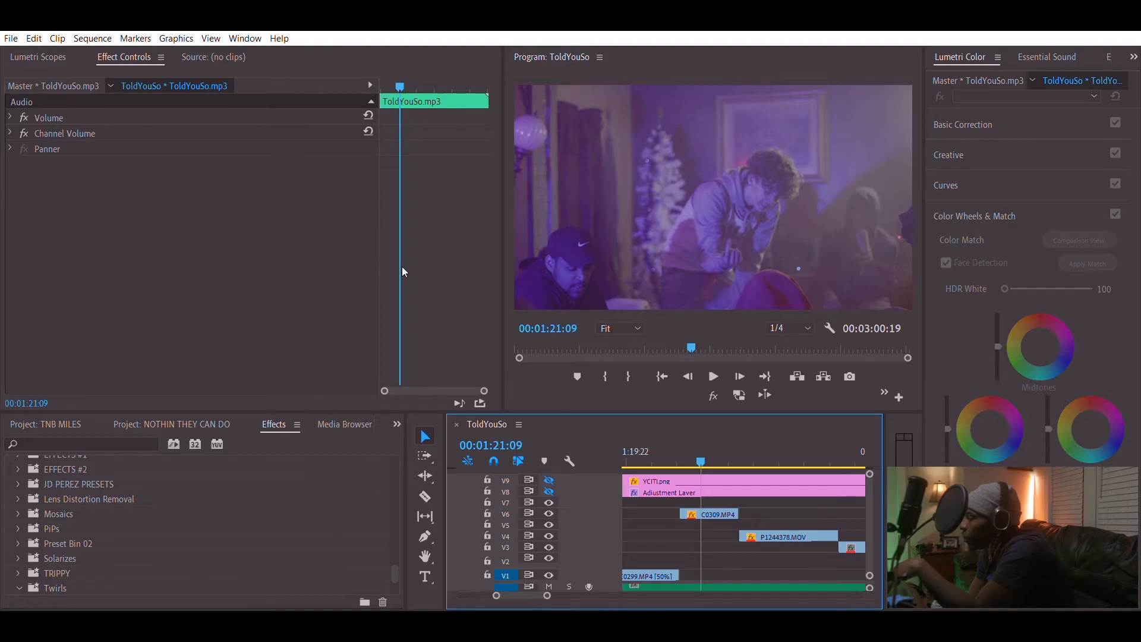
# Play the sequence from 00:01:21:09, pausing at 00:01:49:06, and stop at 00:01:59:17.
pyautogui.press('space')
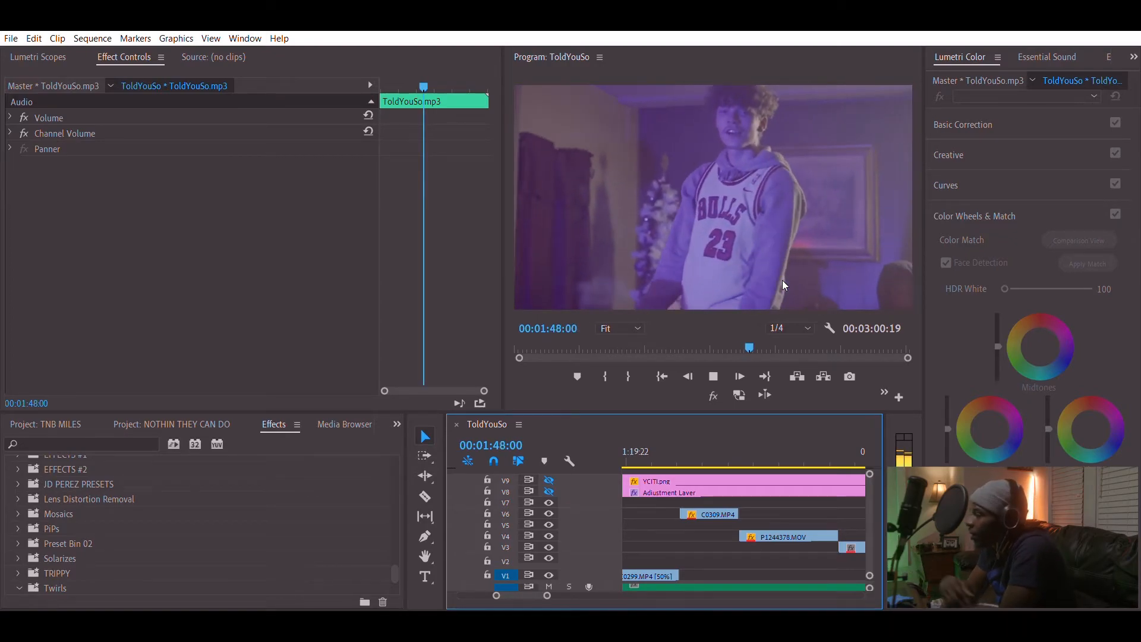
pyautogui.press('space')
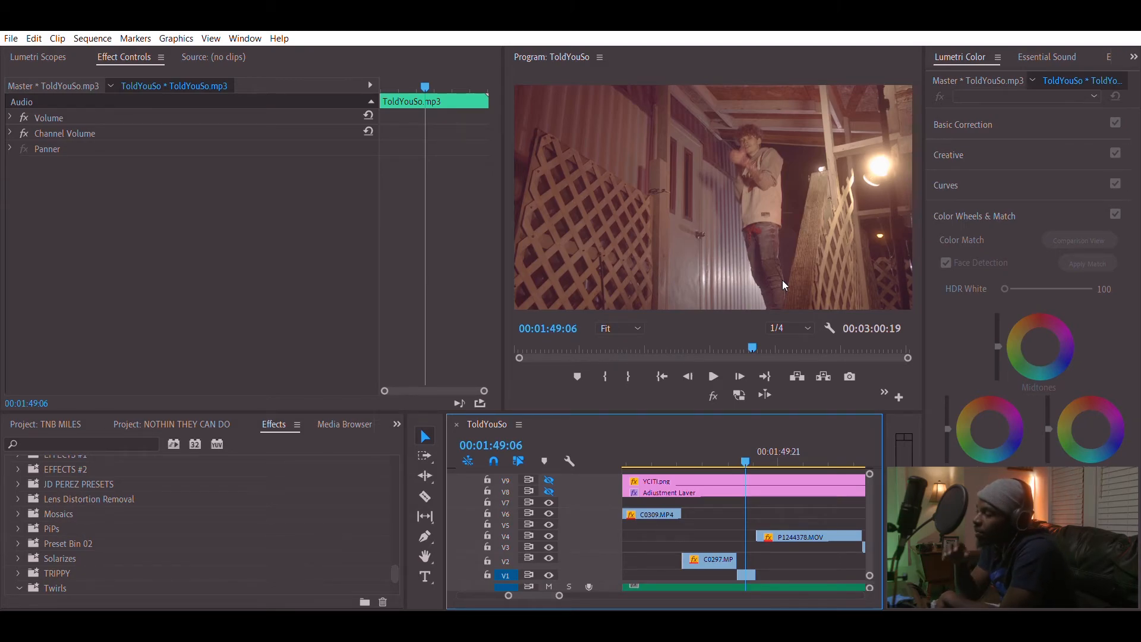
pyautogui.press('space')
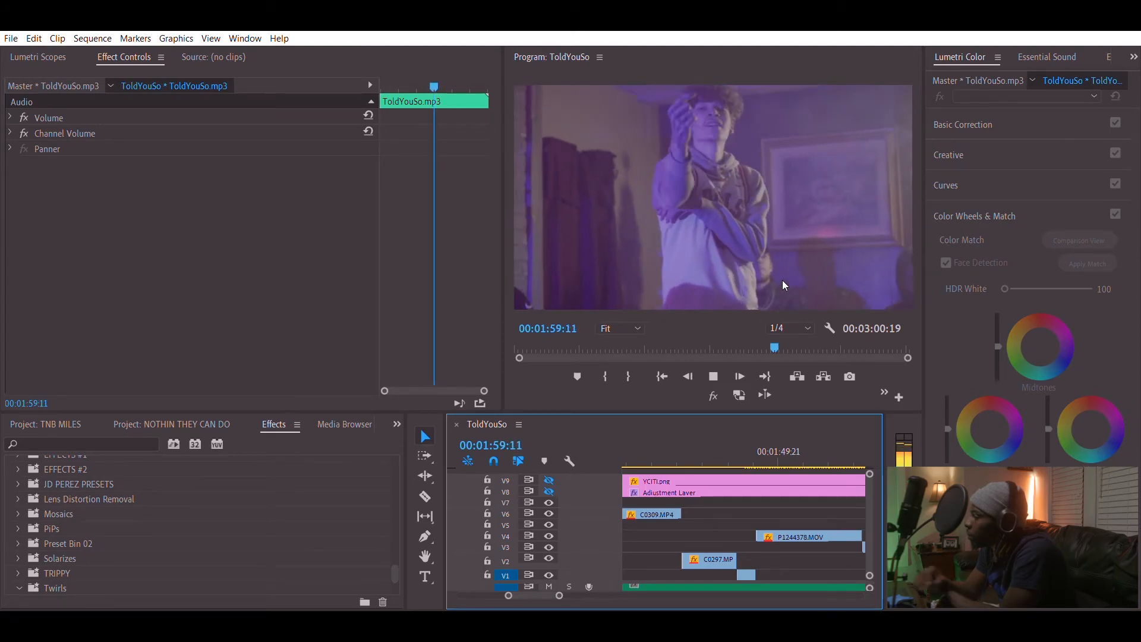
pyautogui.press('space')
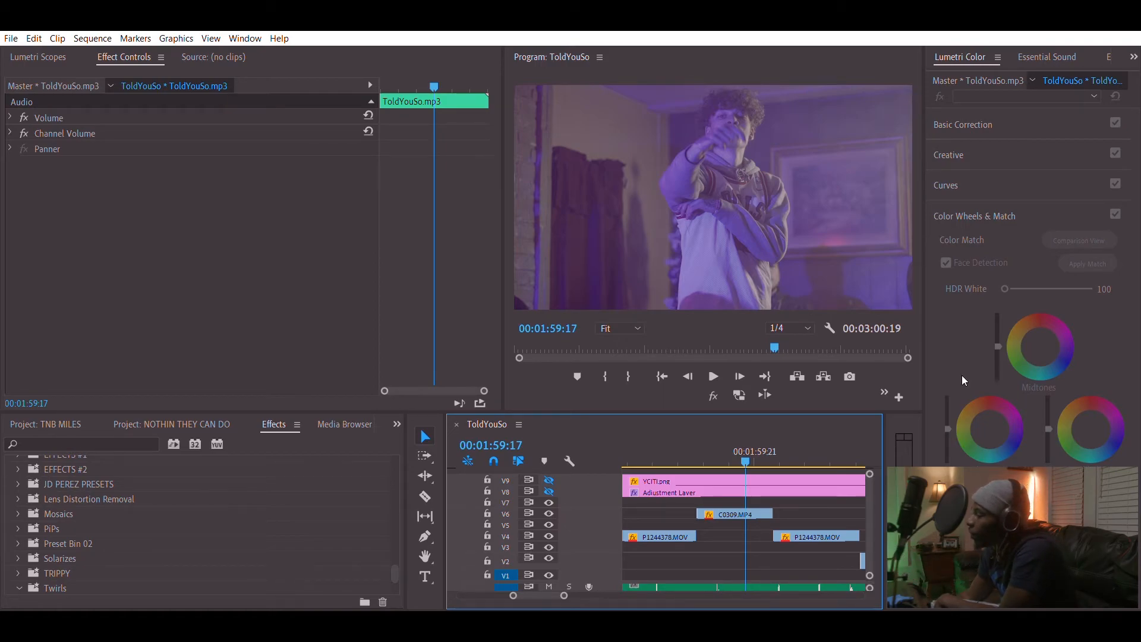
# Play on from 00:01:59:17 to 00:02:13:13, then move the playhead ahead to 00:02:22:20.
pyautogui.click(724, 359)
pyautogui.press('space')
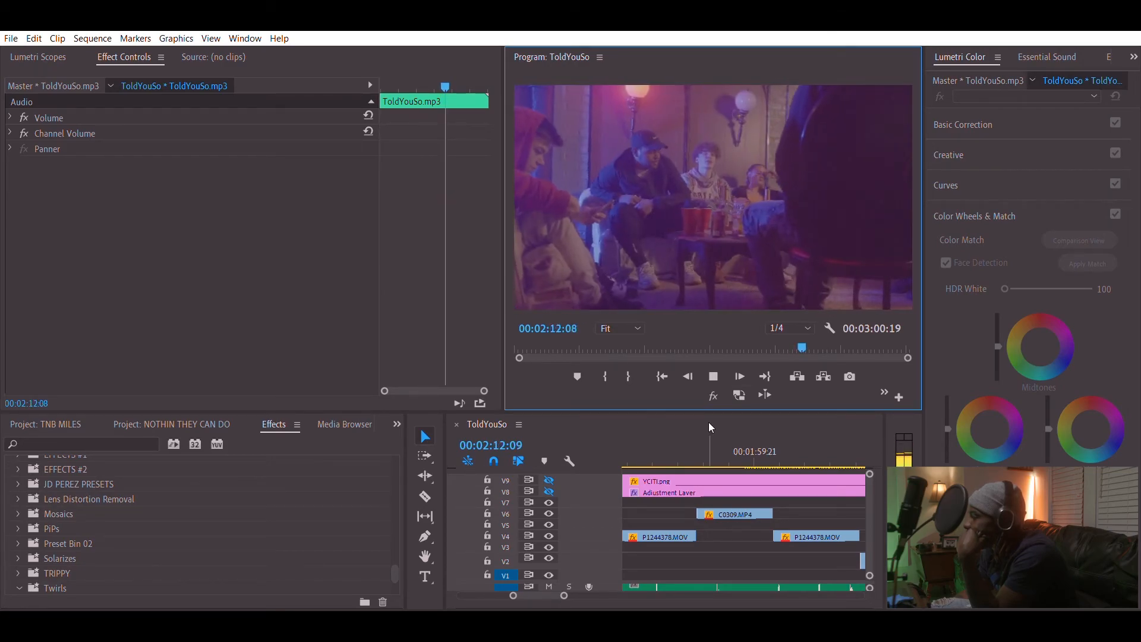
pyautogui.press('space')
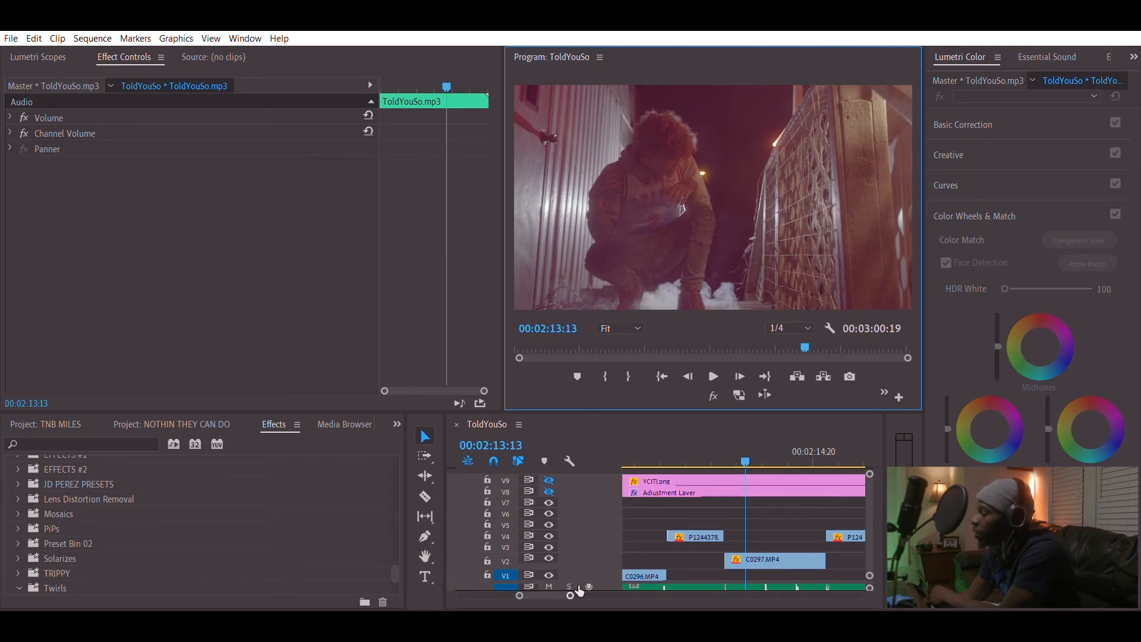
pyautogui.moveTo(571, 595); pyautogui.dragTo(625, 577)
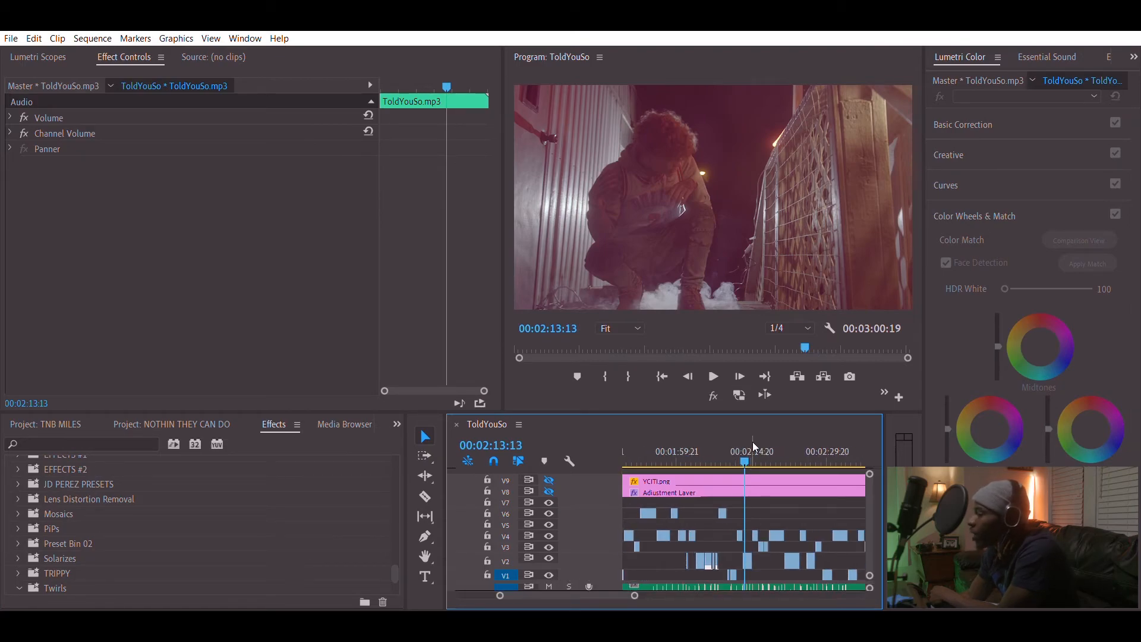
pyautogui.moveTo(754, 443); pyautogui.dragTo(791, 453)
pyautogui.moveTo(634, 595); pyautogui.dragTo(632, 606)
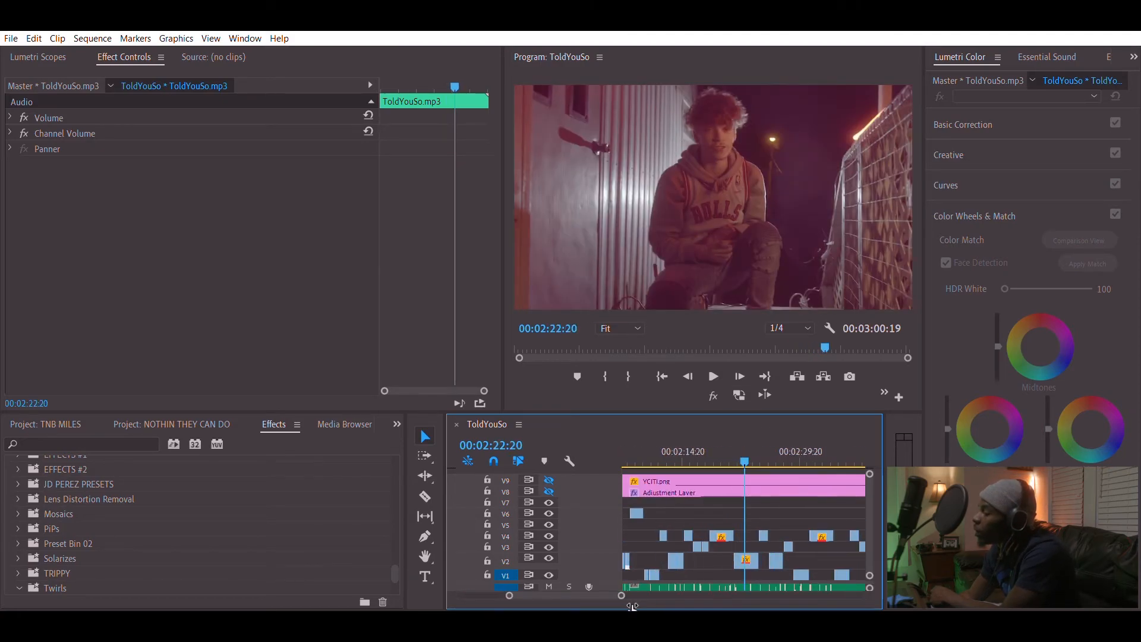